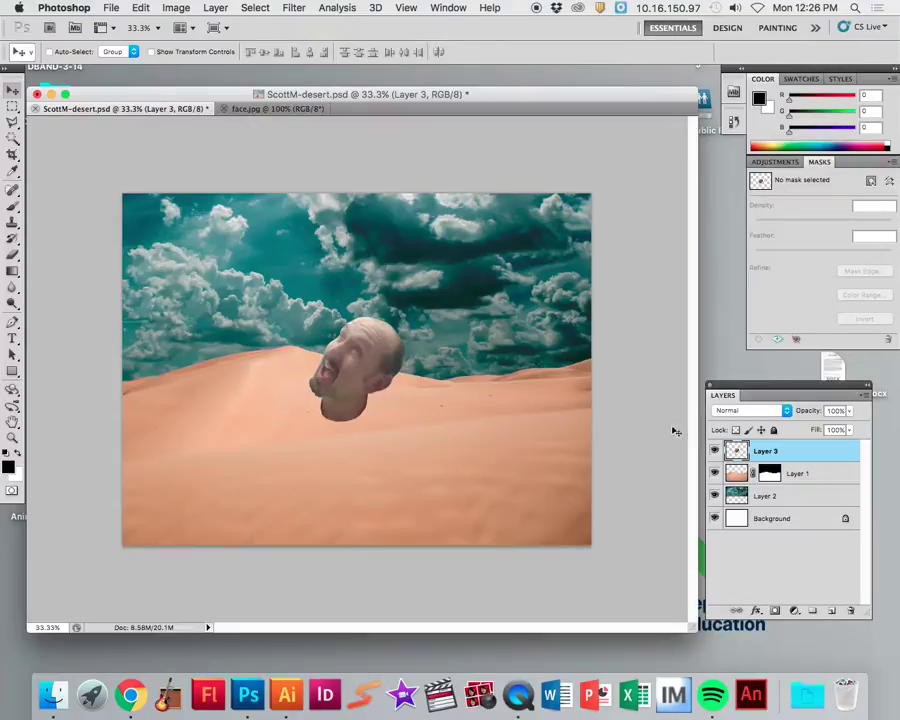
Review the layers and make Layer 3, the head layer, active.
{"action": "left_click", "coordinate": [788, 494]}
{"action": "left_click", "coordinate": [797, 478]}
{"action": "left_click", "coordinate": [799, 454]}
{"action": "left_click", "coordinate": [773, 495]}
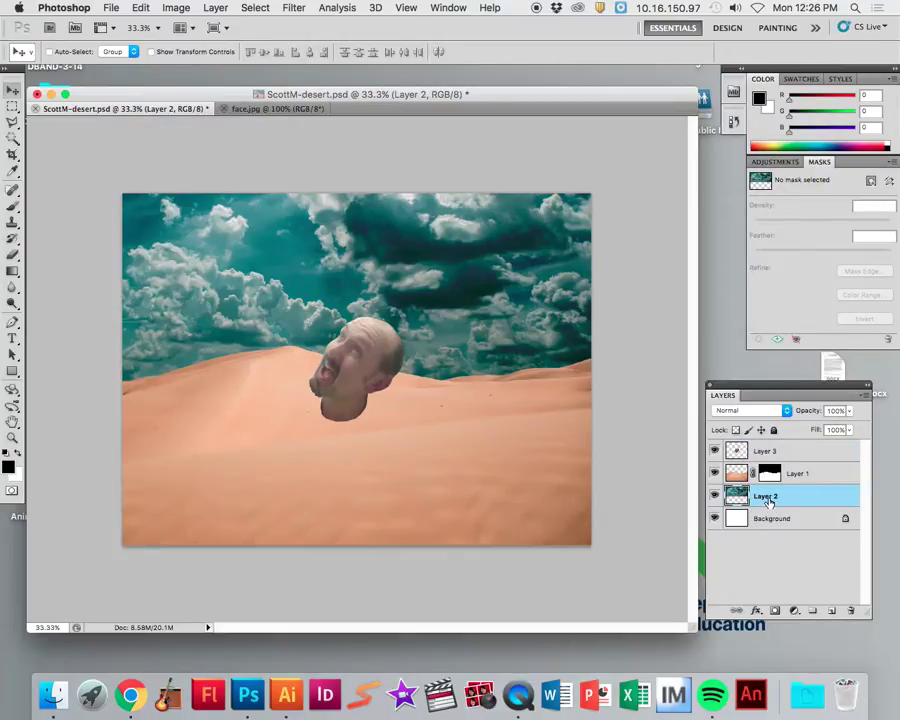
{"action": "left_click", "coordinate": [746, 474]}
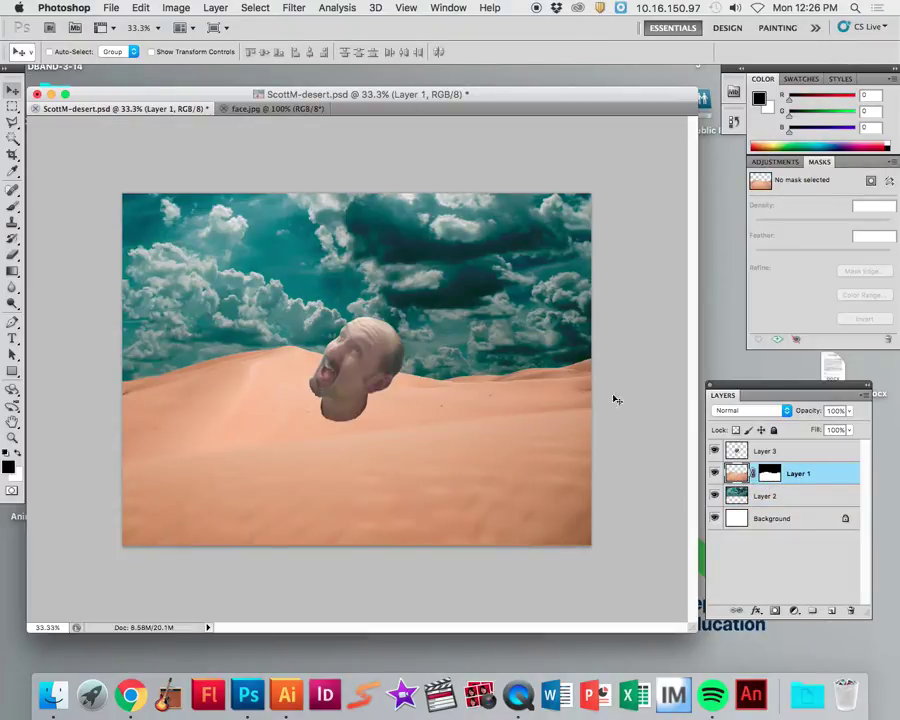
{"action": "left_click", "coordinate": [795, 451]}
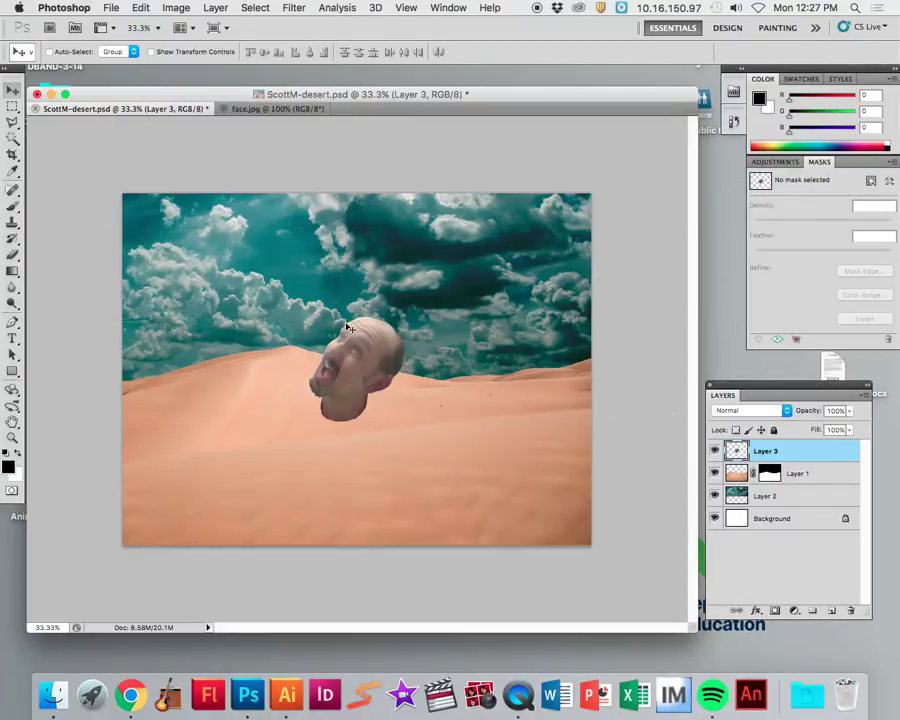
Move the head on Layer 3 slightly lower and to the left within the dune.
{"action": "left_click", "coordinate": [12, 92]}
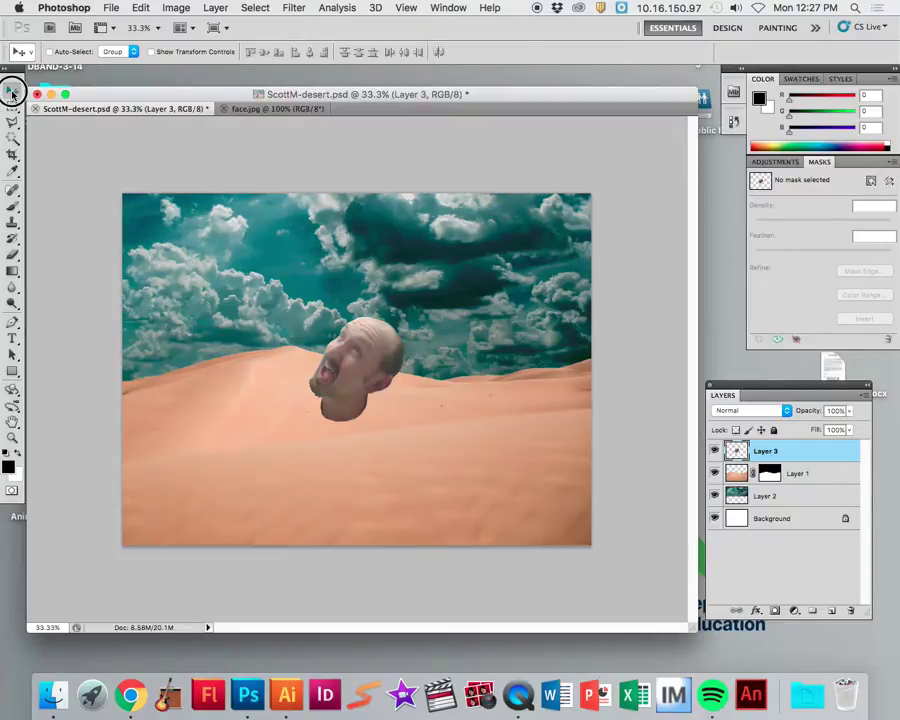
{"action": "left_click_drag", "start_coordinate": [325, 355], "coordinate": [351, 390]}
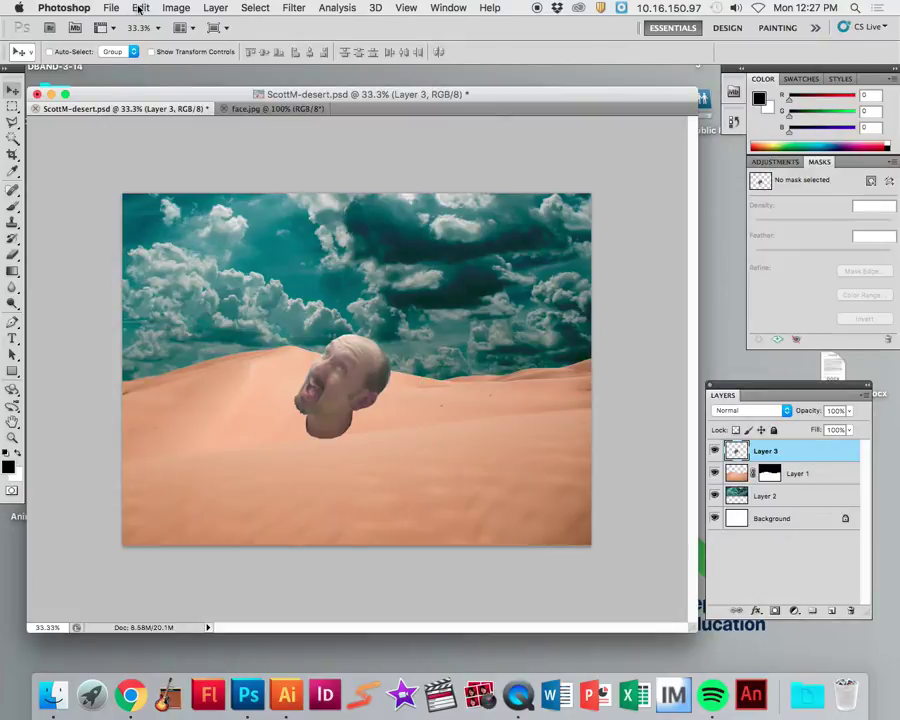
{"action": "left_click", "coordinate": [139, 8]}
{"action": "mouse_move", "coordinate": [230, 318]}
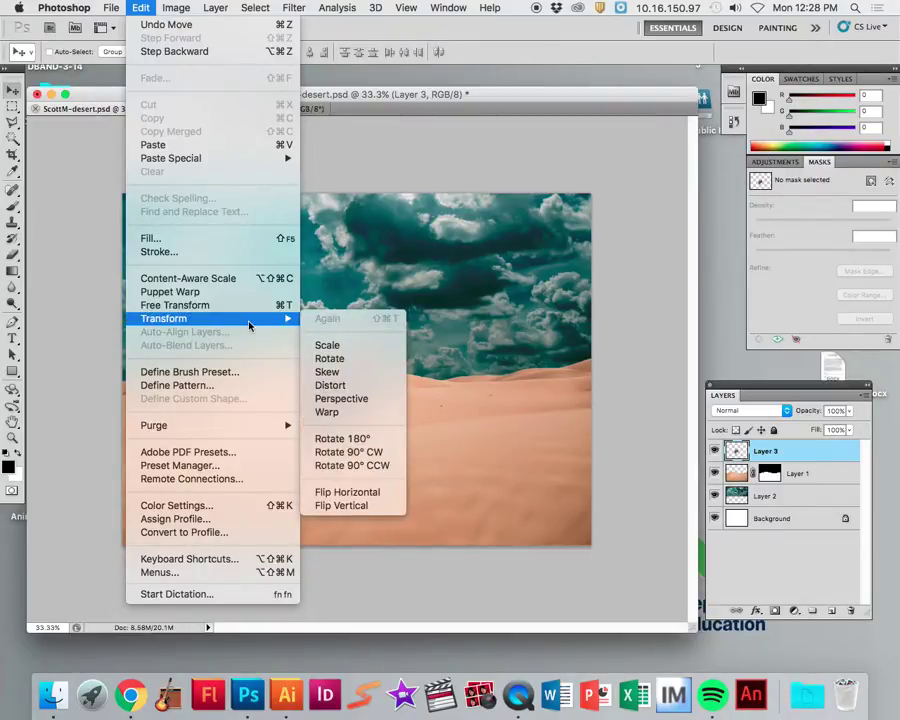
Flip the head horizontally, scale it to 135.61%, and set it left of center in the dune.
{"action": "left_click", "coordinate": [347, 491]}
{"action": "left_click_drag", "start_coordinate": [363, 394], "coordinate": [332, 452]}
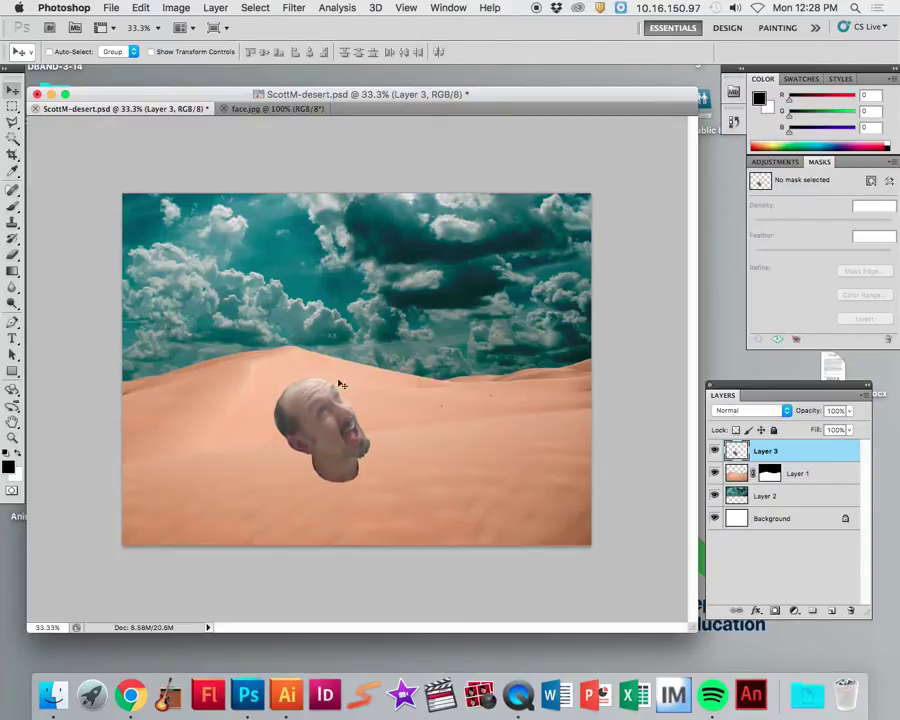
{"action": "left_click", "coordinate": [140, 8]}
{"action": "mouse_move", "coordinate": [181, 318]}
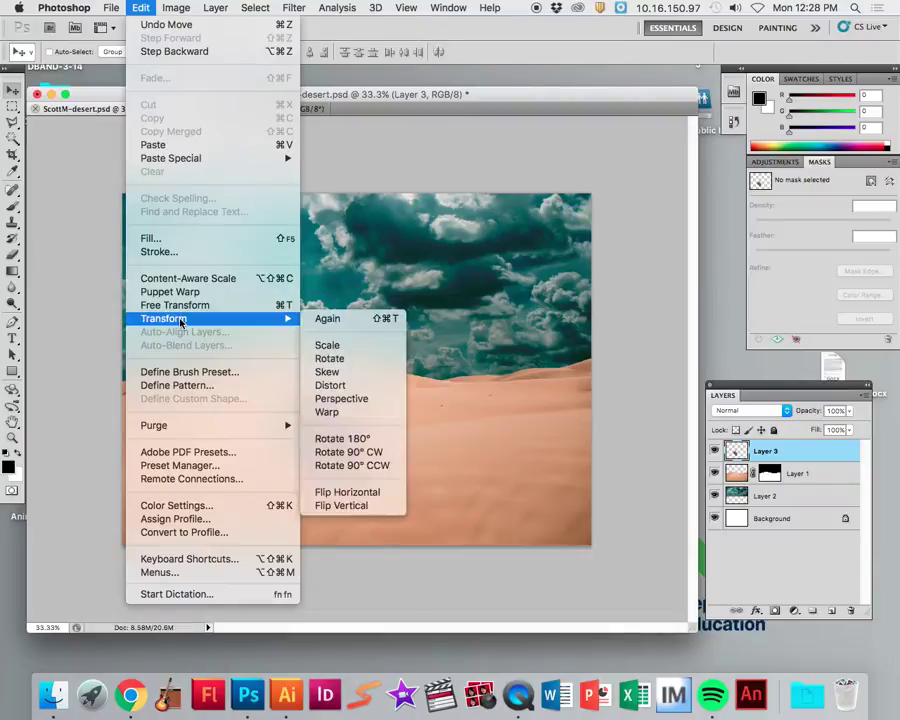
{"action": "left_click", "coordinate": [343, 346]}
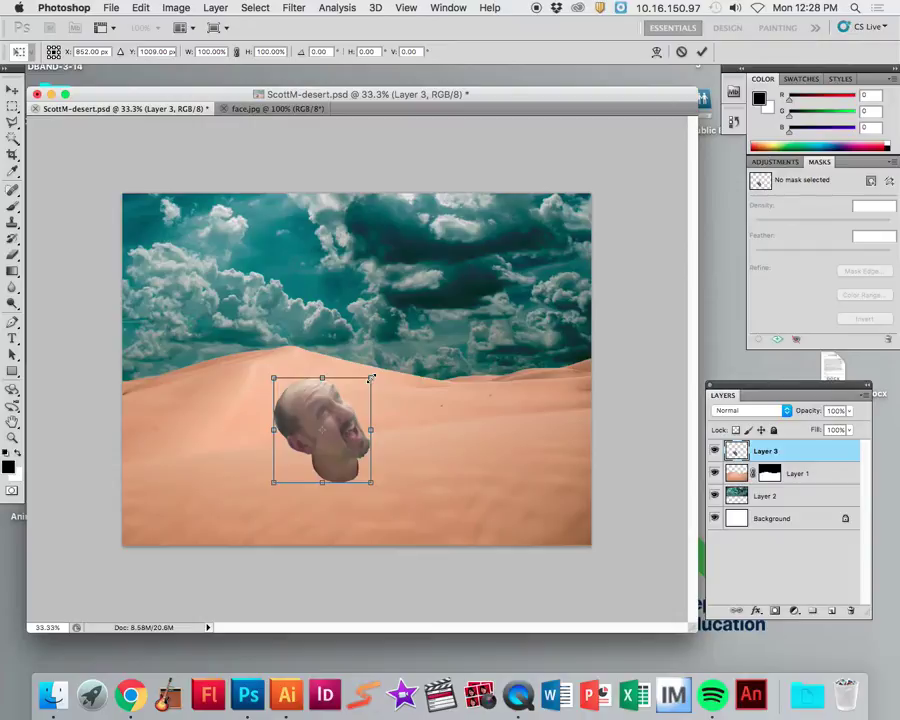
{"action": "left_click_drag", "start_coordinate": [371, 378], "coordinate": [520, 282]}
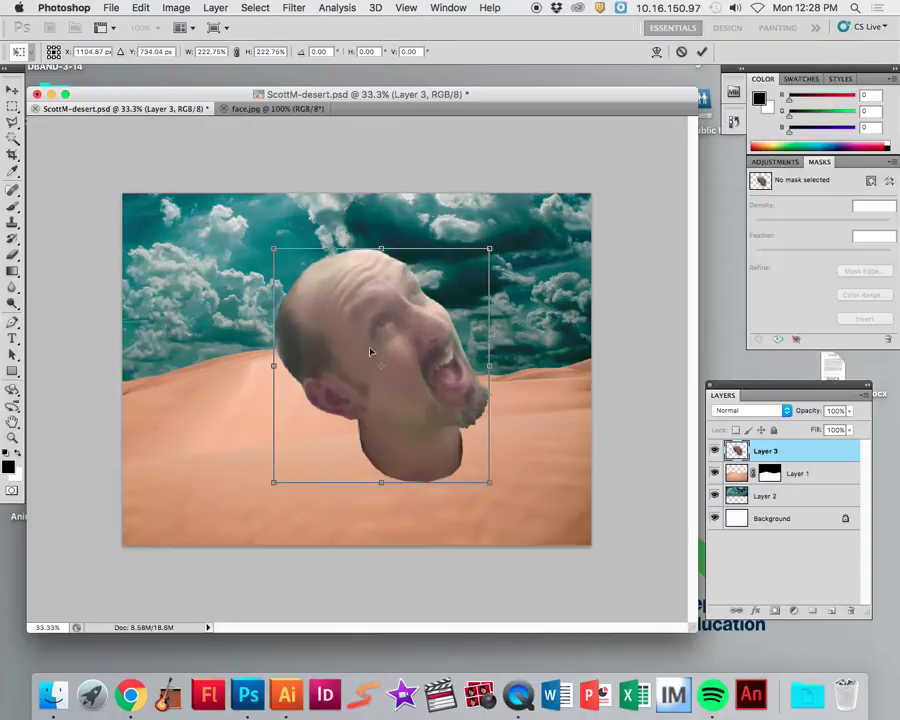
{"action": "left_click_drag", "start_coordinate": [491, 247], "coordinate": [405, 337]}
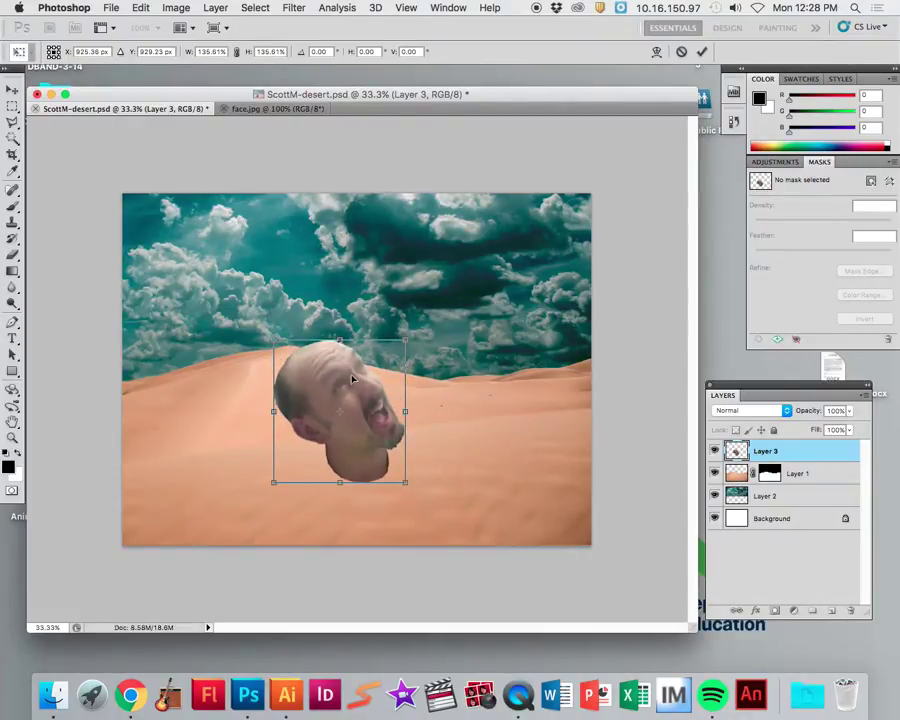
{"action": "left_click_drag", "start_coordinate": [365, 397], "coordinate": [321, 401]}
{"action": "key", "text": "Return"}
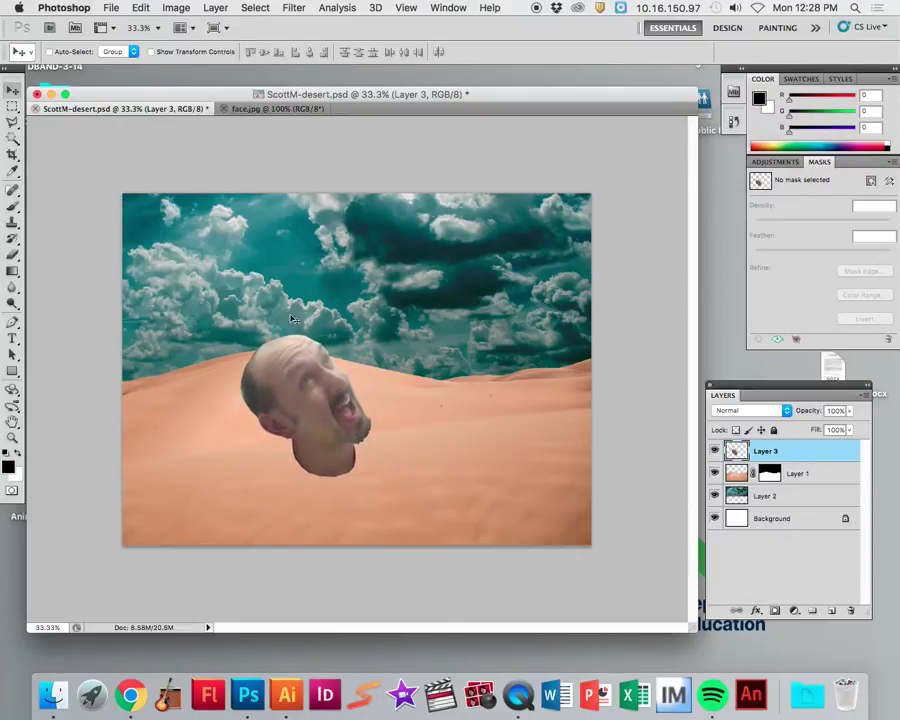
Commit an unchanged scale and nudge the head slightly down on the dune.
{"action": "left_click", "coordinate": [140, 7]}
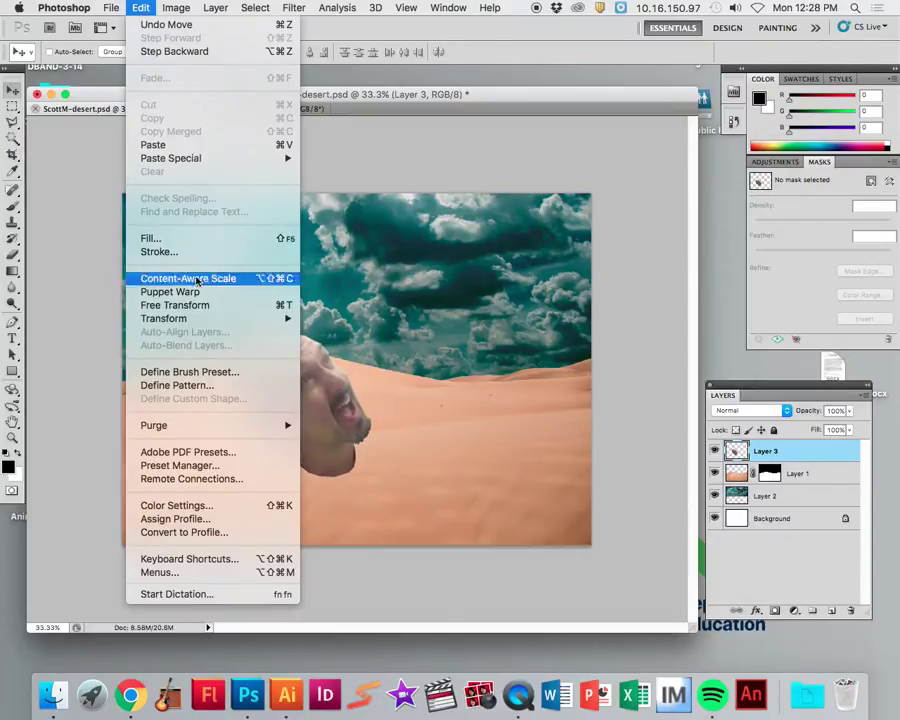
{"action": "mouse_move", "coordinate": [191, 318]}
{"action": "left_click", "coordinate": [325, 343]}
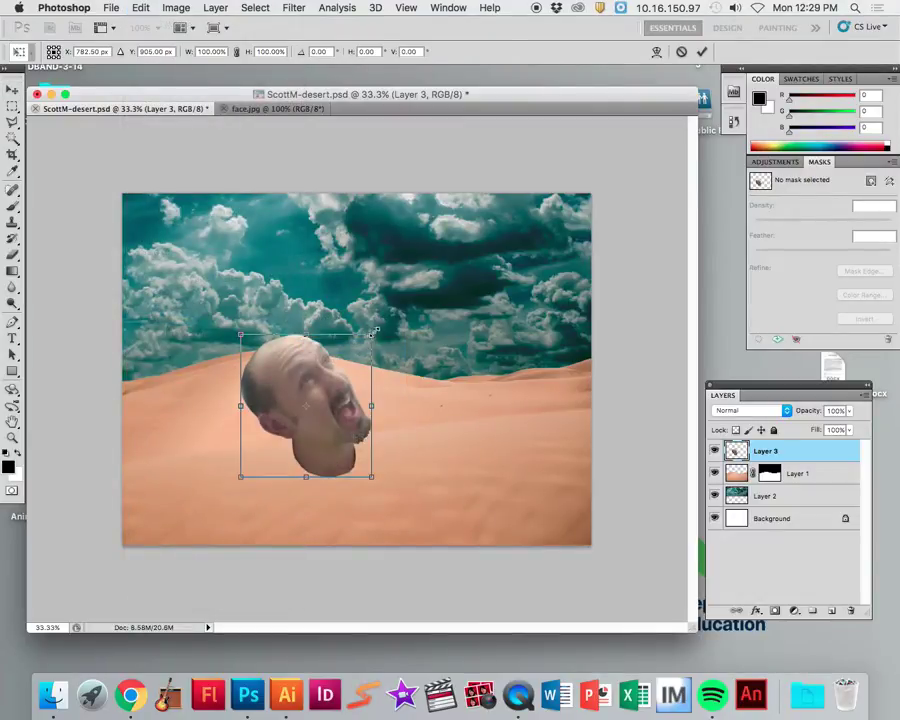
{"action": "left_click", "coordinate": [703, 52]}
{"action": "mouse_move", "coordinate": [313, 400]}
{"action": "left_mouse_down"}
{"action": "mouse_move", "coordinate": [261, 406]}
{"action": "mouse_move", "coordinate": [314, 409]}
{"action": "left_mouse_up"}
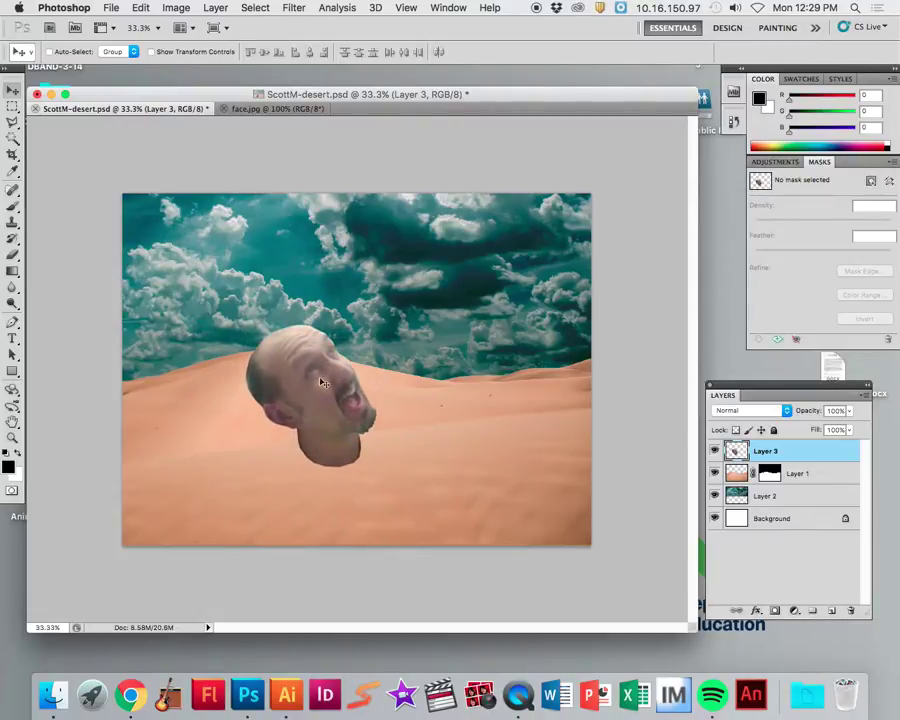
Rotate the head by under one degree and apply the rotation.
{"action": "left_click", "coordinate": [140, 8]}
{"action": "mouse_move", "coordinate": [200, 318]}
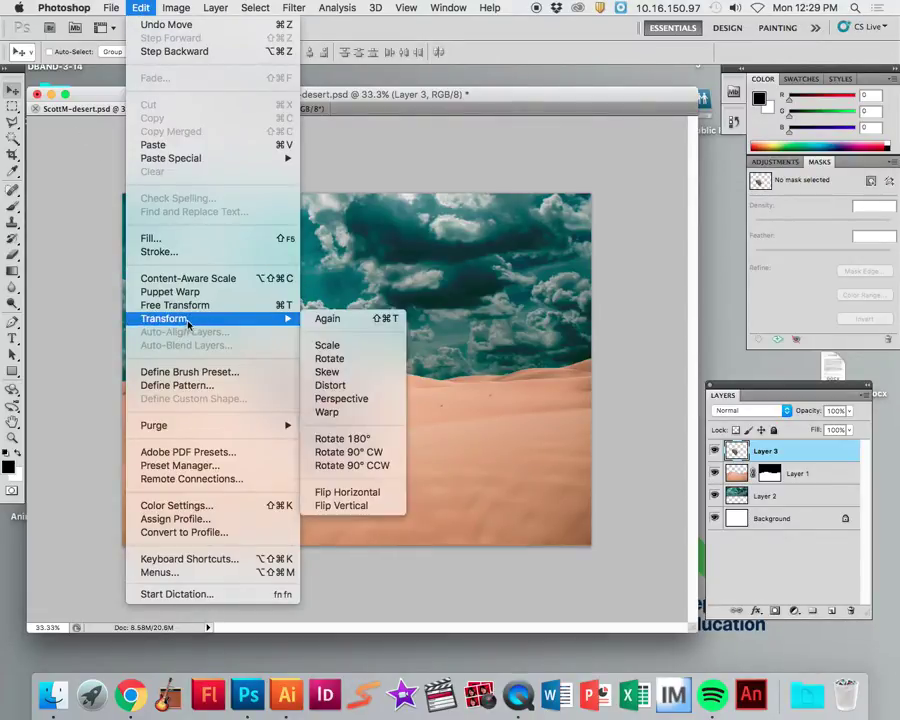
{"action": "left_click", "coordinate": [329, 360]}
{"action": "left_click_drag", "start_coordinate": [385, 325], "coordinate": [379, 313]}
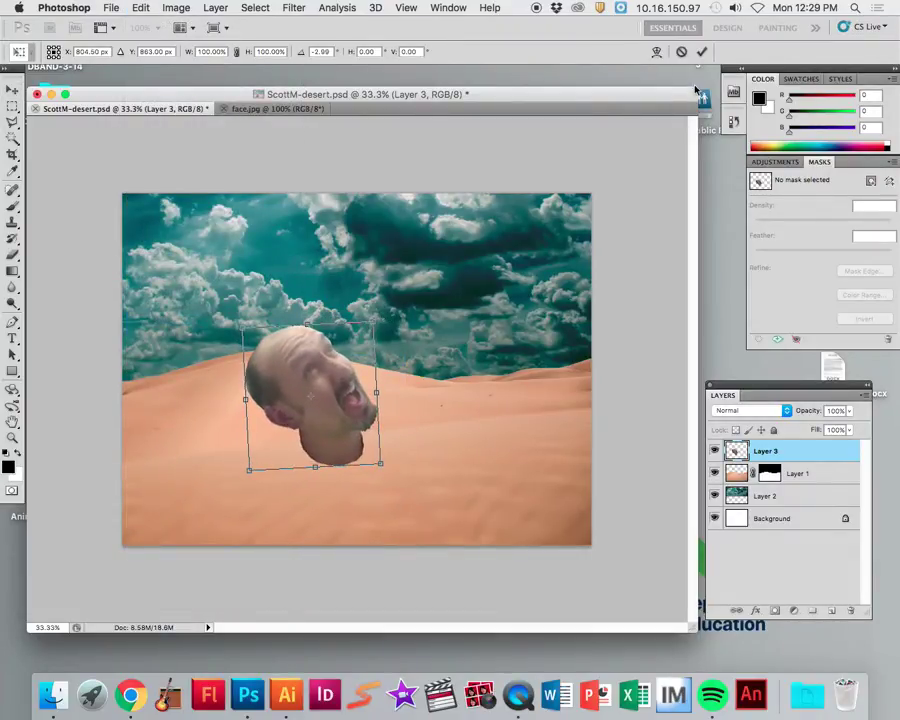
{"action": "left_click", "coordinate": [702, 52]}
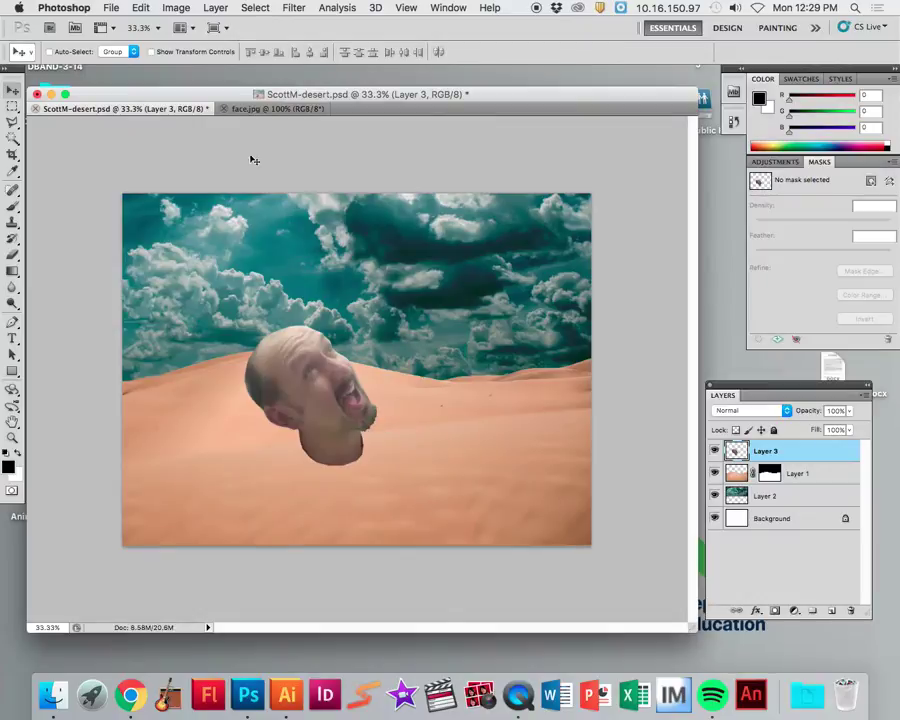
Magic Wand the empty area of Layer 3, then invert the selection to isolate the head.
{"action": "left_click", "coordinate": [12, 140]}
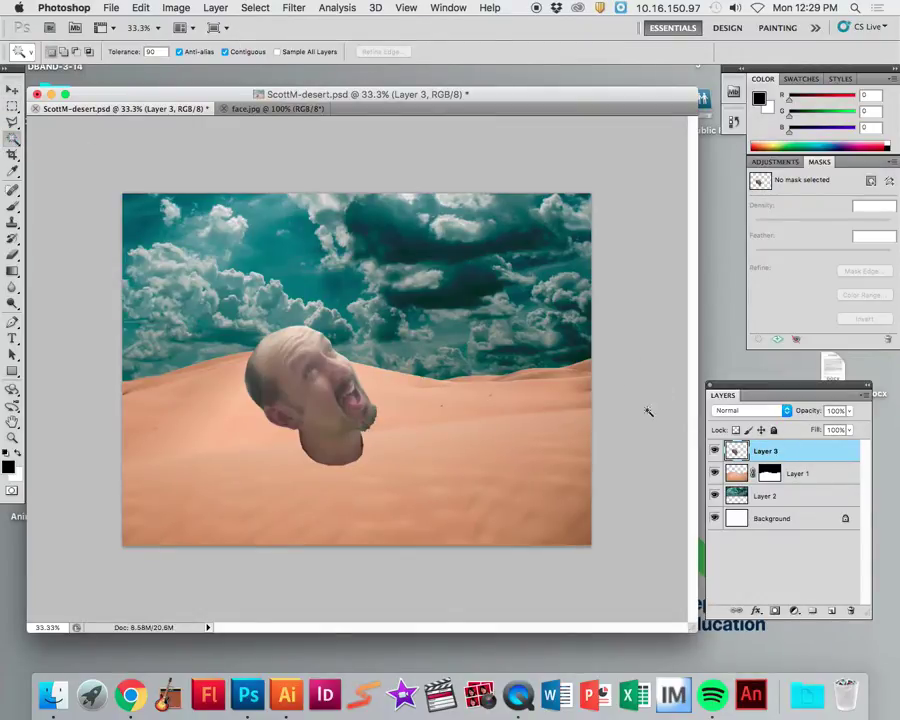
{"action": "left_click", "coordinate": [357, 290]}
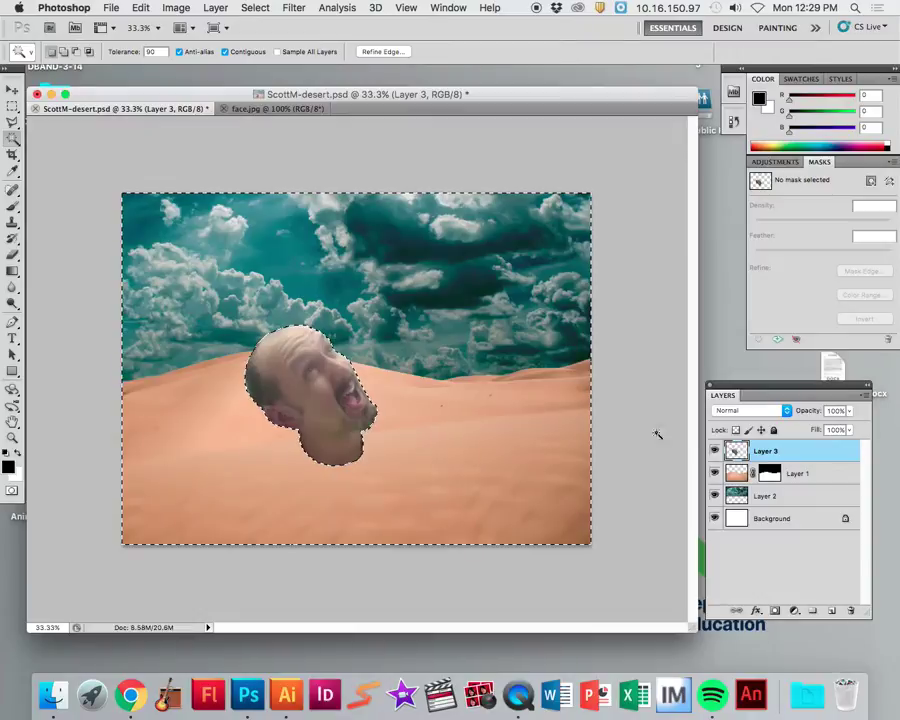
{"action": "left_click", "coordinate": [254, 8]}
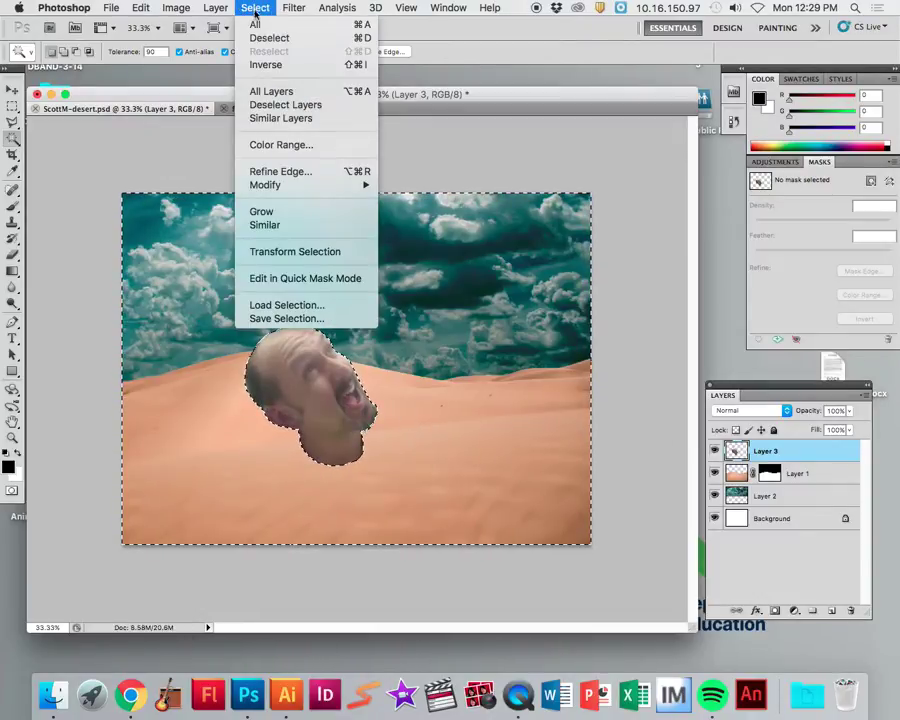
{"action": "left_click", "coordinate": [265, 66]}
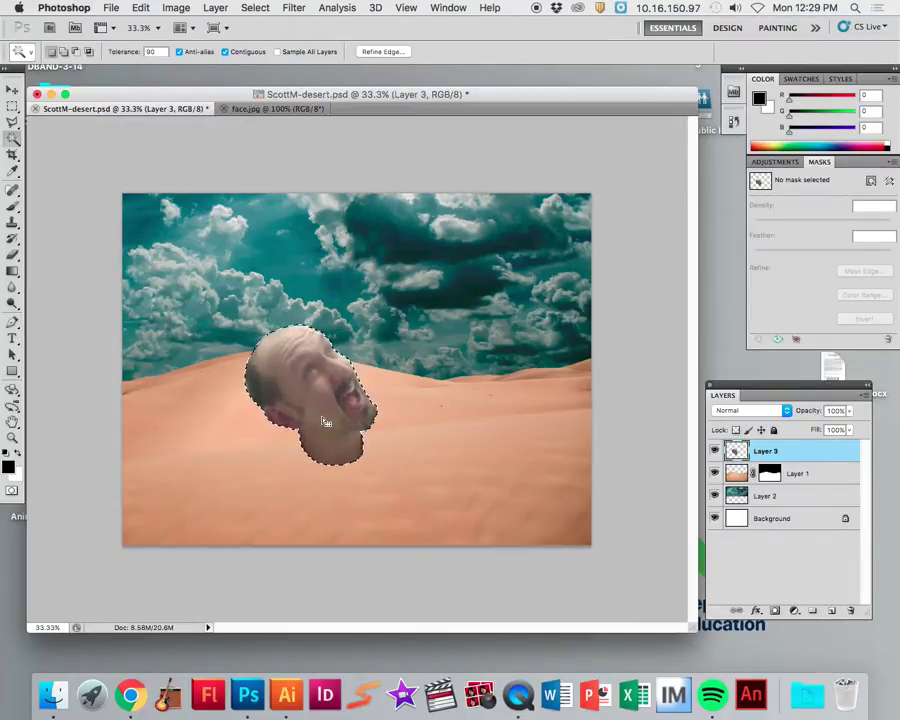
{"action": "left_click", "coordinate": [254, 8]}
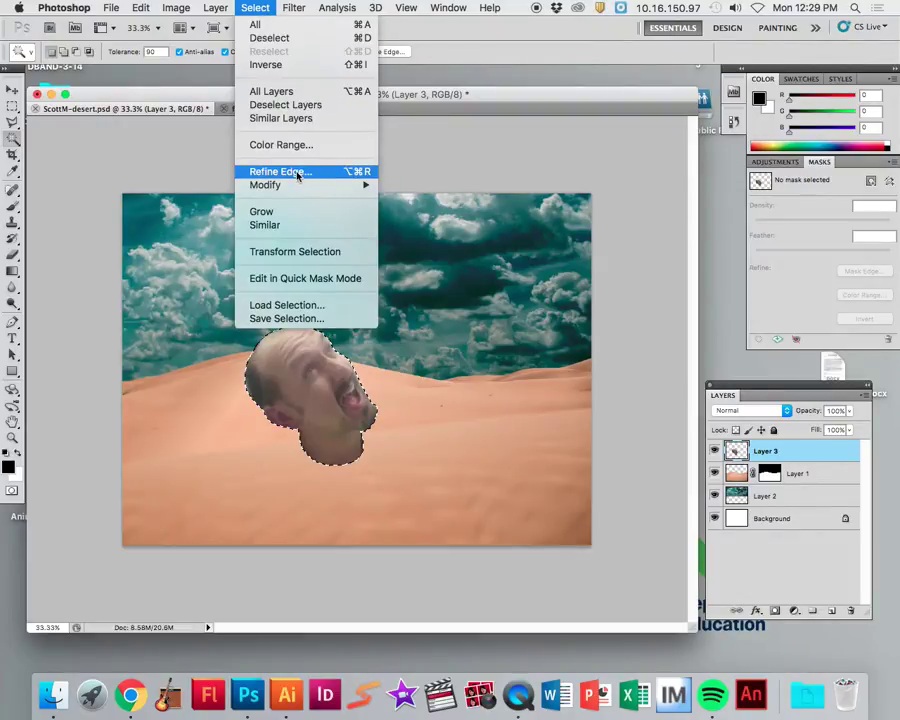
In Refine Edge, set Feather 0.8 and Contrast 21, outputting to a new layer.
{"action": "left_click", "coordinate": [280, 172]}
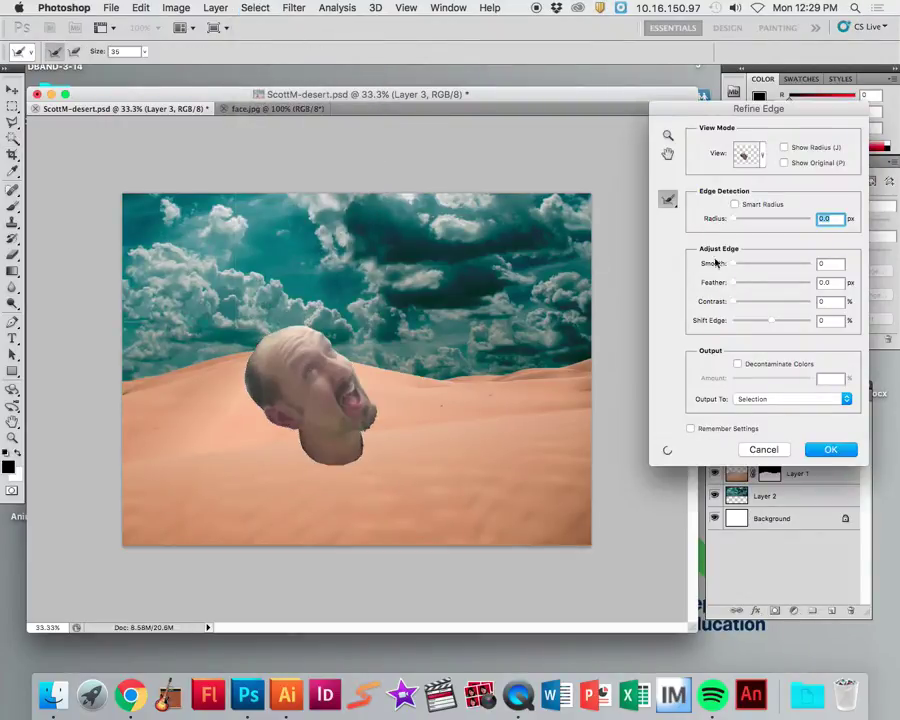
{"action": "left_click_drag", "start_coordinate": [733, 265], "coordinate": [744, 262]}
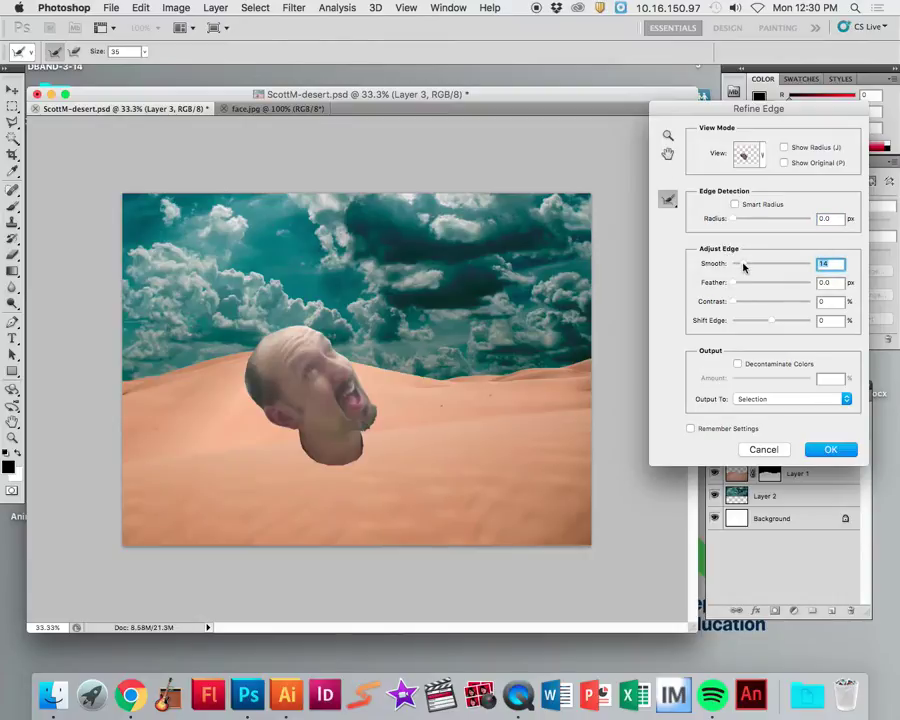
{"action": "left_click", "coordinate": [736, 284]}
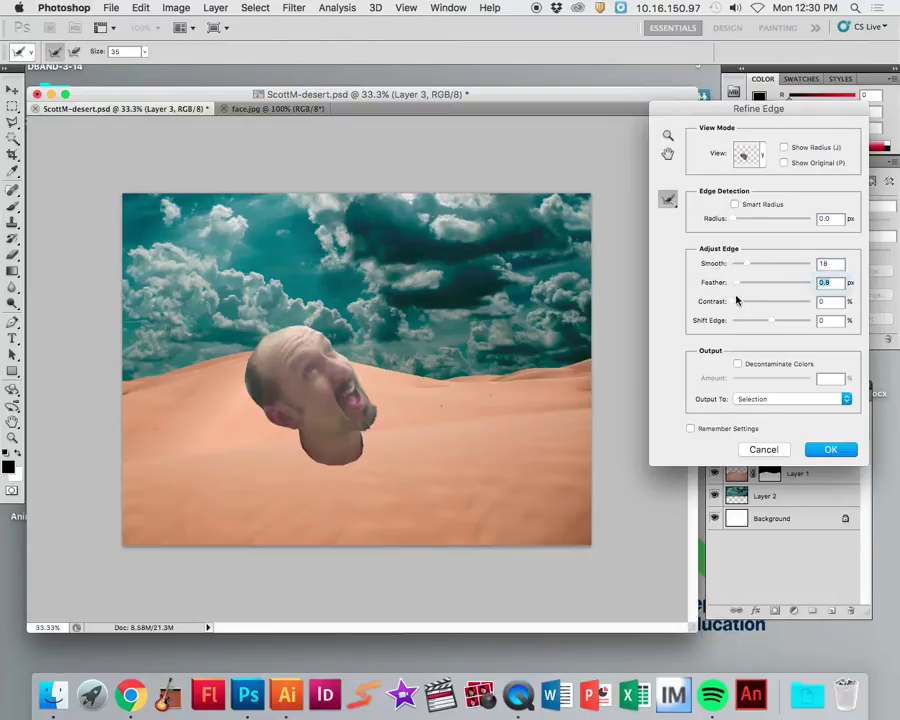
{"action": "left_click_drag", "start_coordinate": [733, 302], "coordinate": [768, 323]}
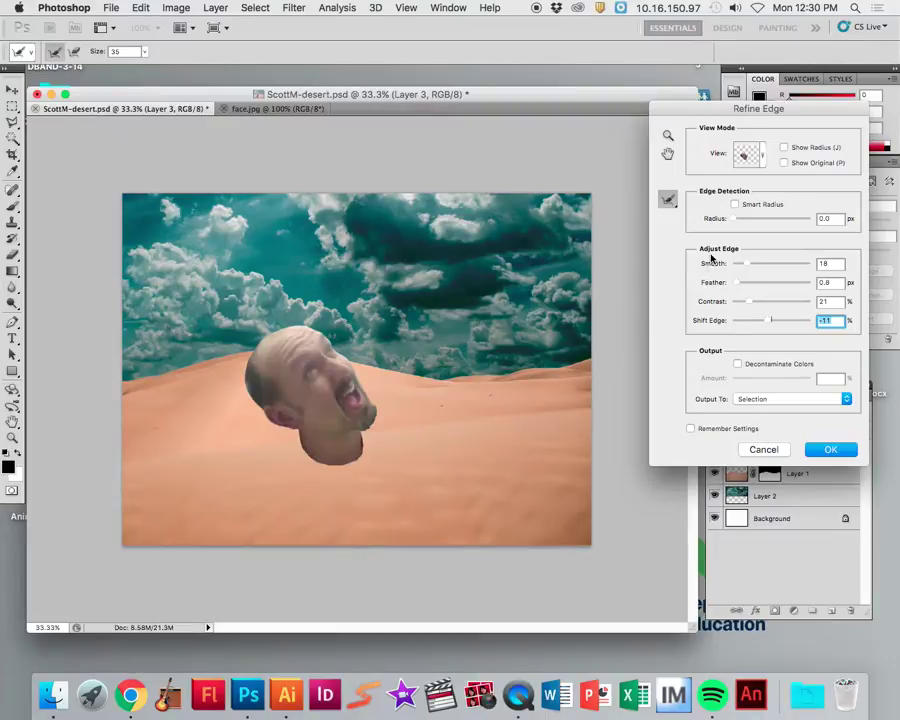
{"action": "left_click", "coordinate": [756, 401]}
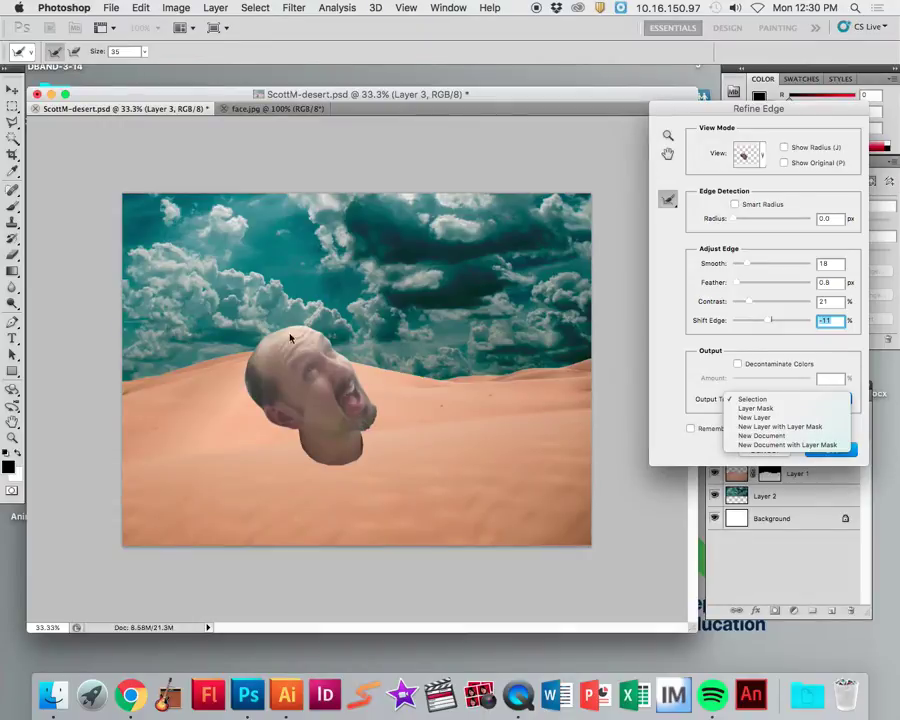
{"action": "left_click", "coordinate": [752, 423]}
{"action": "left_click", "coordinate": [816, 447]}
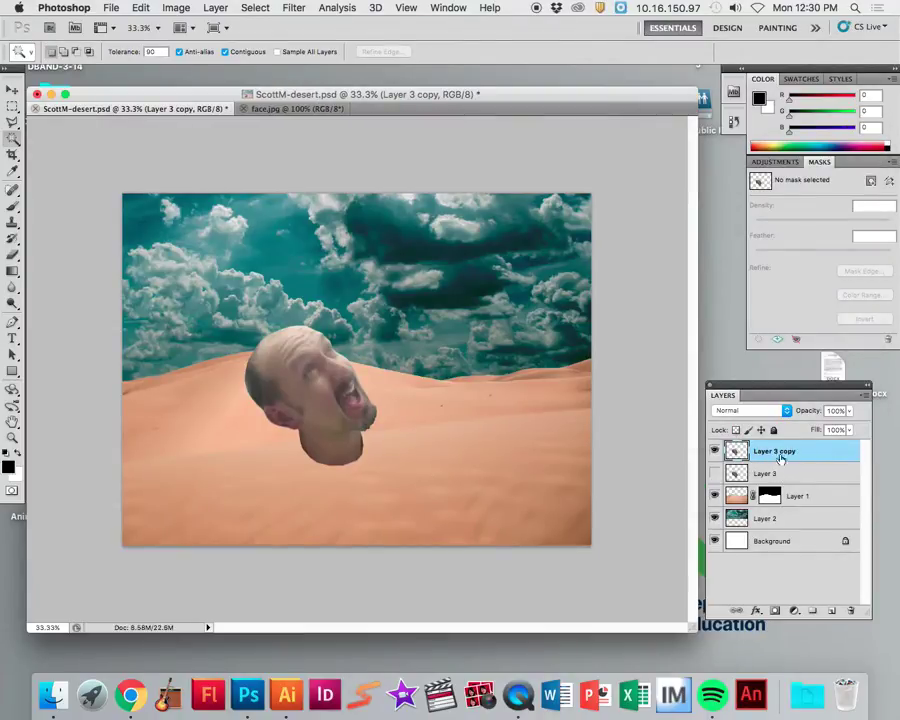
{"action": "left_click", "coordinate": [714, 496]}
{"action": "left_click", "coordinate": [714, 518]}
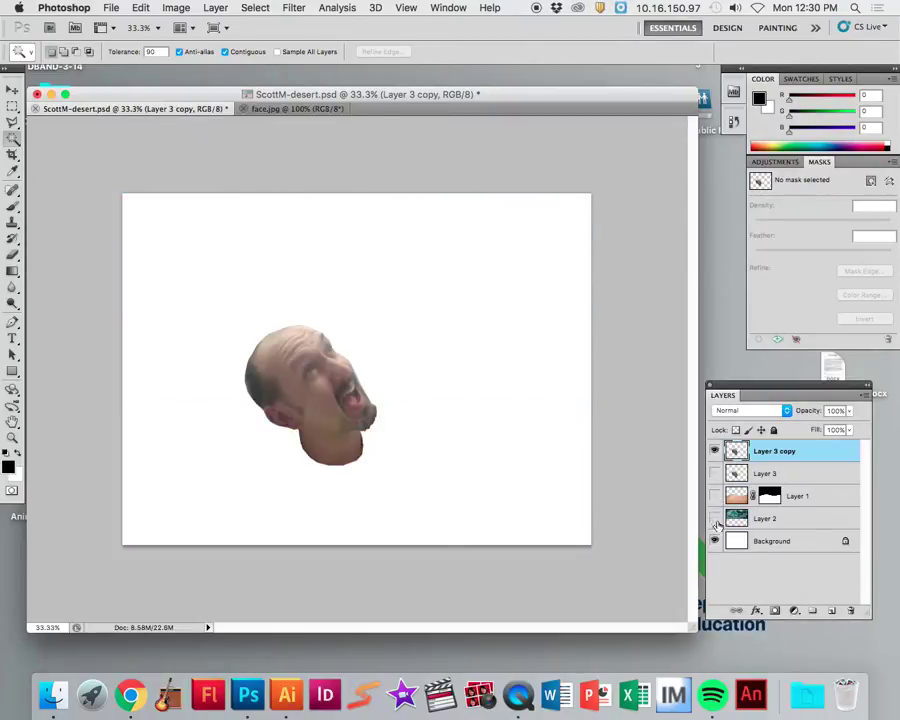
{"action": "left_click", "coordinate": [714, 451]}
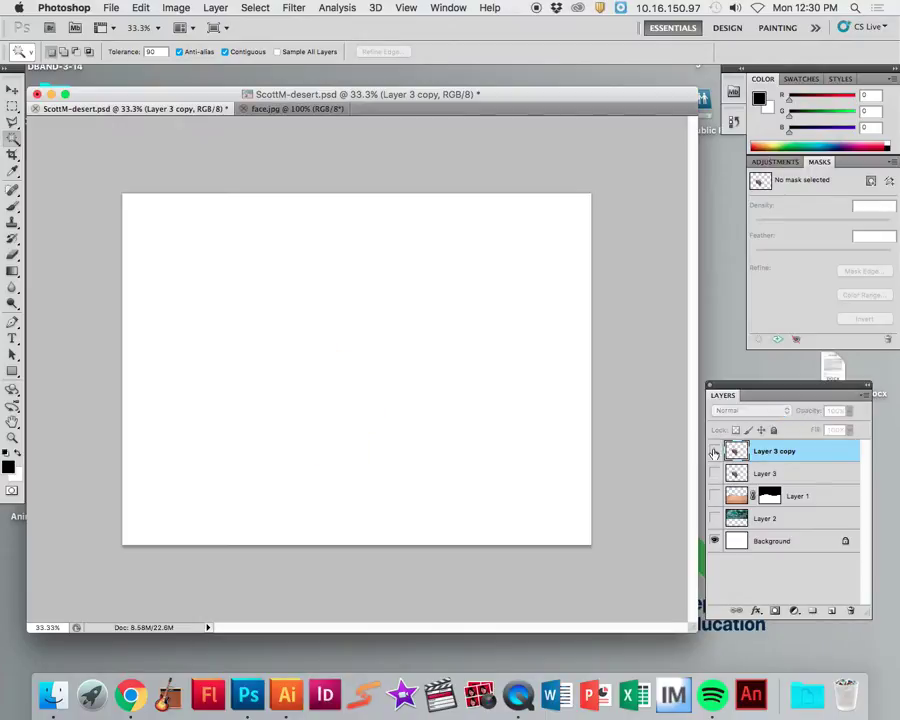
{"action": "left_click", "coordinate": [714, 473]}
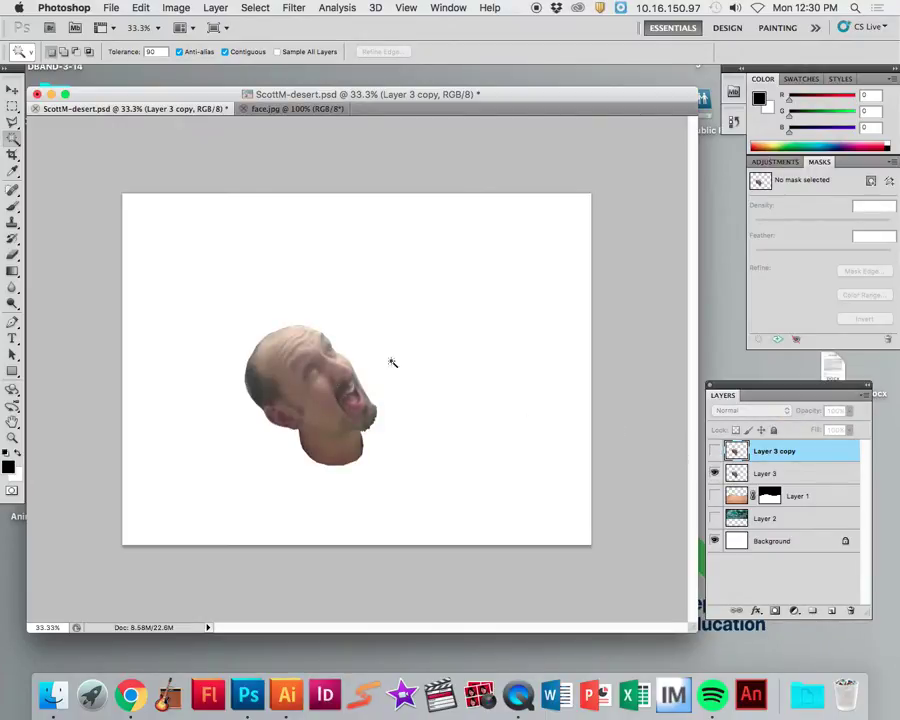
{"action": "left_click", "coordinate": [714, 473]}
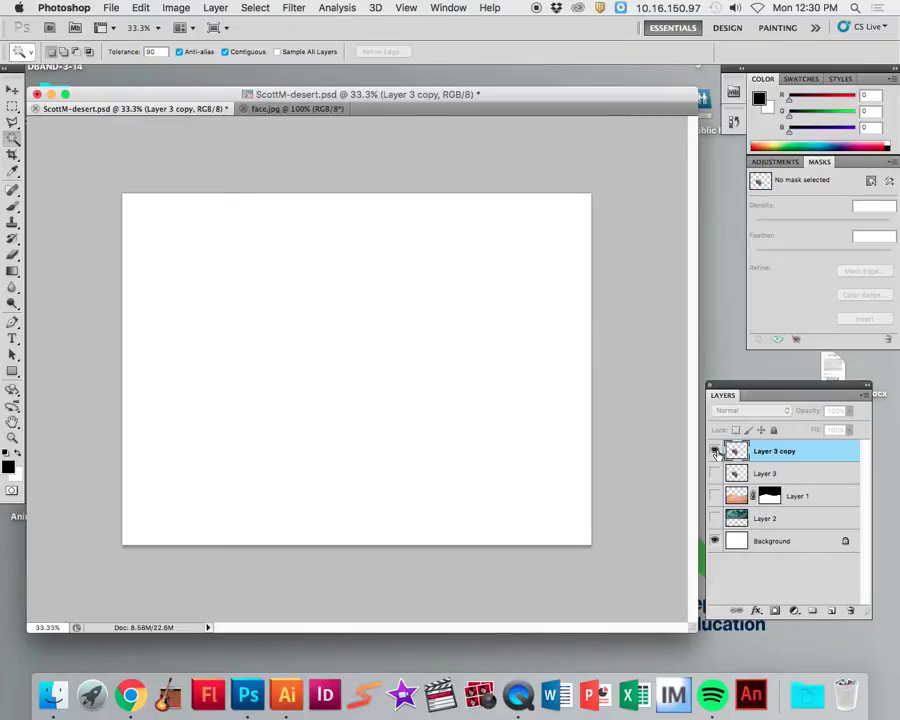
{"action": "left_click", "coordinate": [714, 451]}
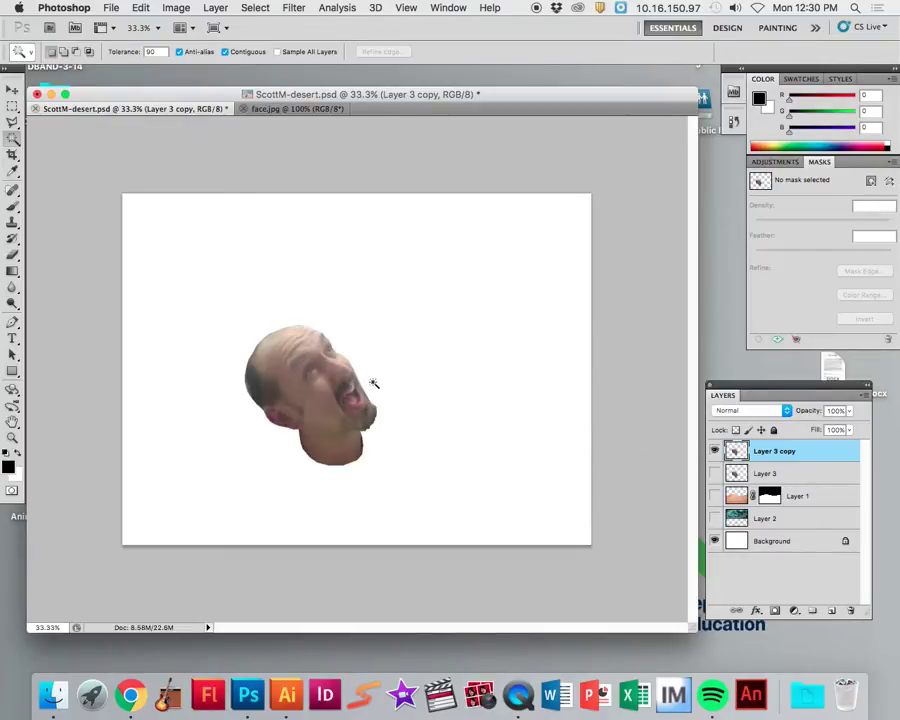
{"action": "left_click", "coordinate": [715, 474]}
{"action": "left_click", "coordinate": [715, 452]}
{"action": "left_click", "coordinate": [715, 452]}
{"action": "left_click", "coordinate": [715, 472]}
{"action": "left_click", "coordinate": [716, 452]}
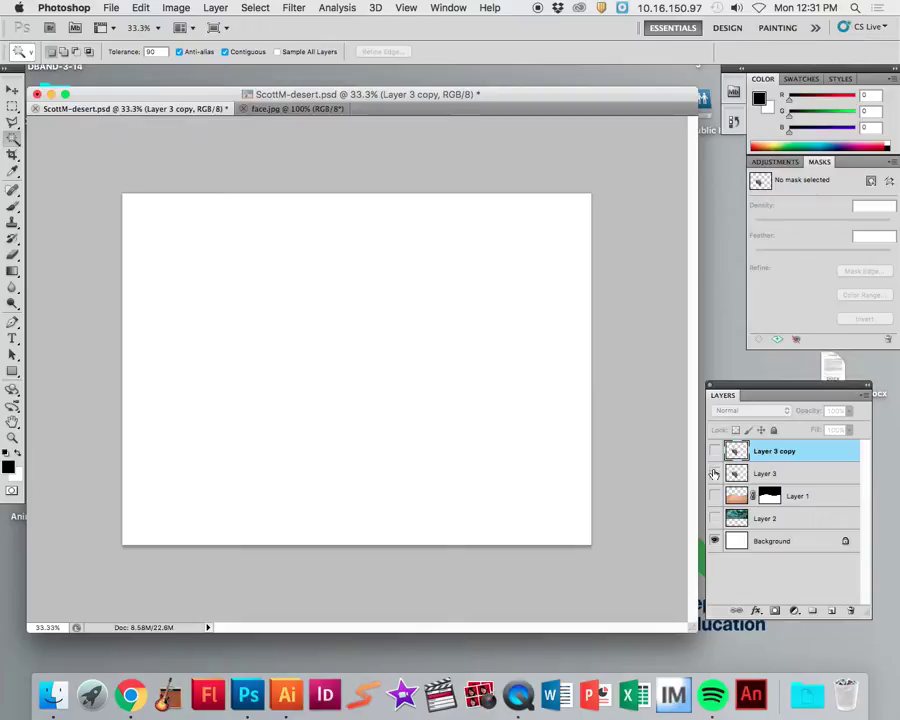
{"action": "left_click", "coordinate": [716, 475]}
{"action": "left_click", "coordinate": [715, 452]}
{"action": "left_click", "coordinate": [715, 473]}
{"action": "left_click", "coordinate": [715, 473]}
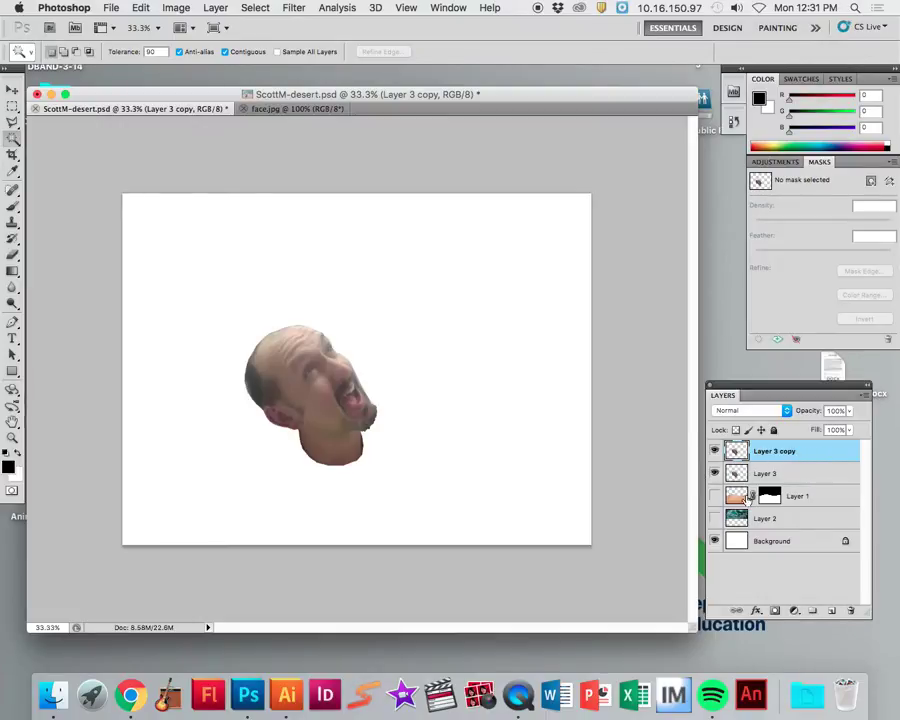
{"action": "left_click", "coordinate": [715, 496]}
{"action": "left_click", "coordinate": [715, 518]}
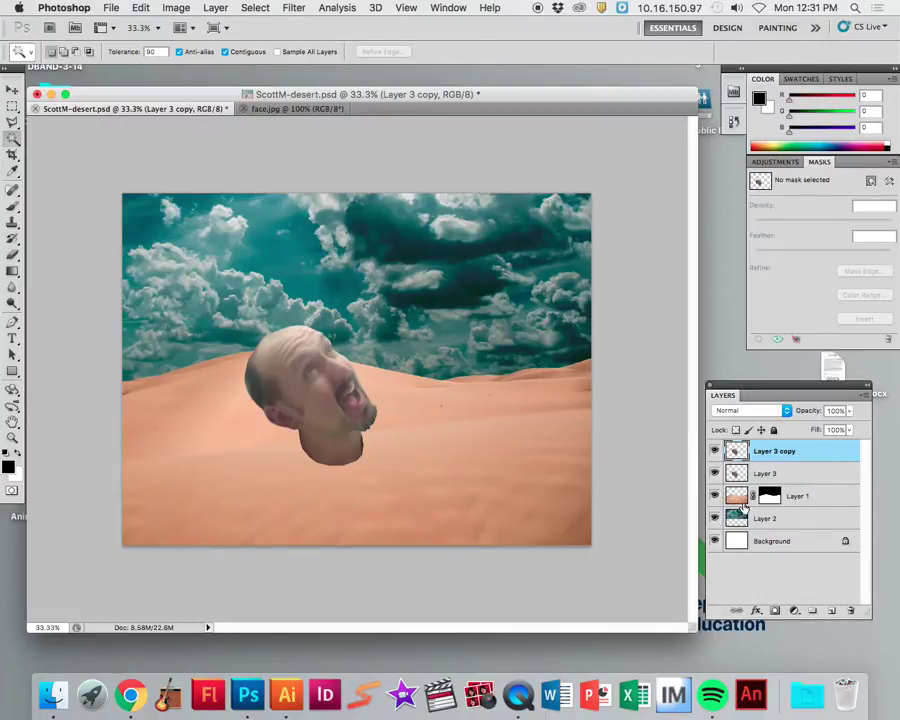
{"action": "mouse_move", "coordinate": [717, 514]}
{"action": "left_mouse_down"}
{"action": "mouse_move", "coordinate": [716, 453]}
{"action": "mouse_move", "coordinate": [715, 518]}
{"action": "left_mouse_up"}
{"action": "left_click", "coordinate": [714, 473]}
Show Layer 3 and select its head shape by inverting a Magic Wand selection.
{"action": "left_click", "coordinate": [768, 473]}
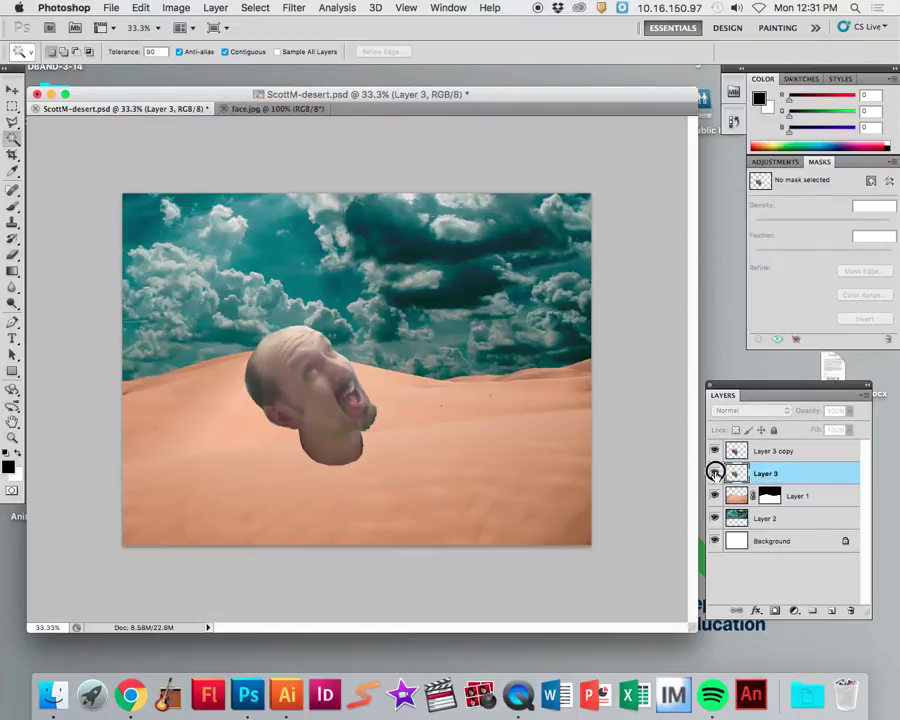
{"action": "left_click", "coordinate": [714, 473]}
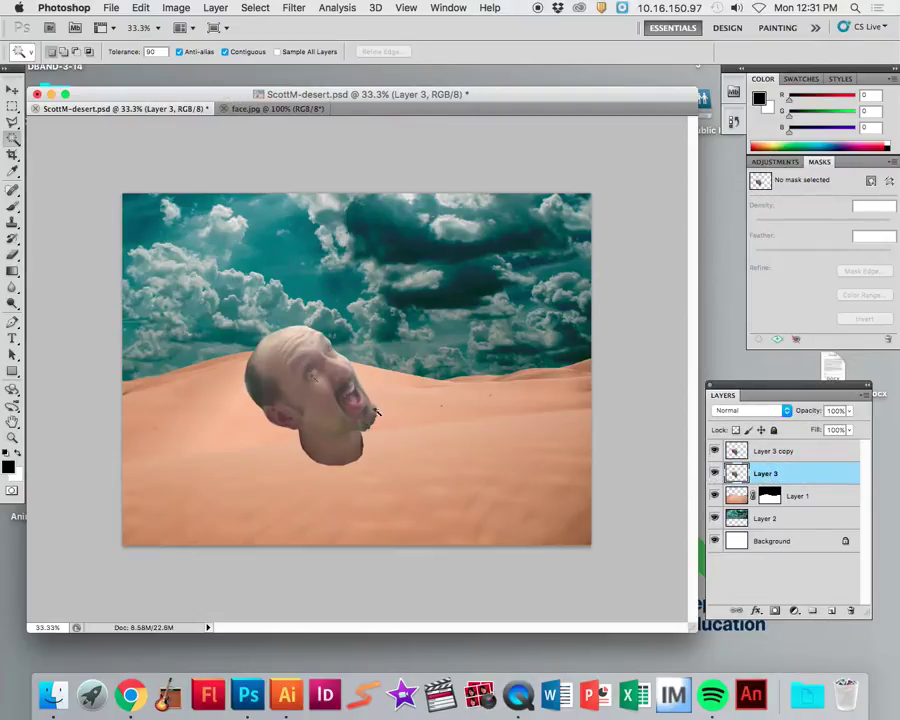
{"action": "left_click", "coordinate": [454, 310]}
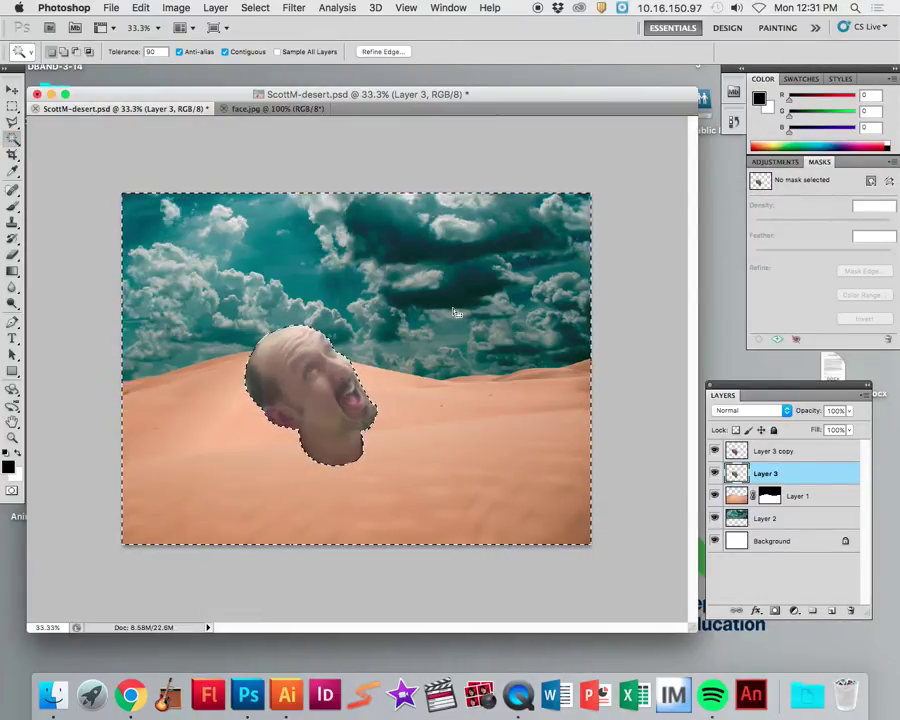
{"action": "left_click", "coordinate": [255, 8]}
{"action": "left_click", "coordinate": [276, 65]}
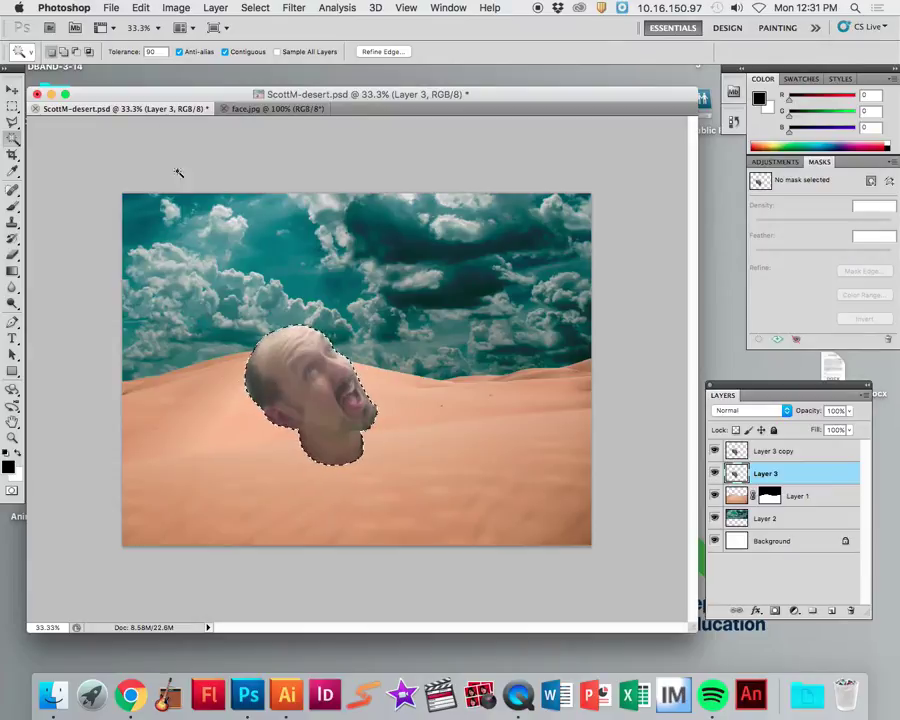
Fill the head selection on Layer 3 with the black foreground colour.
{"action": "left_click", "coordinate": [141, 8]}
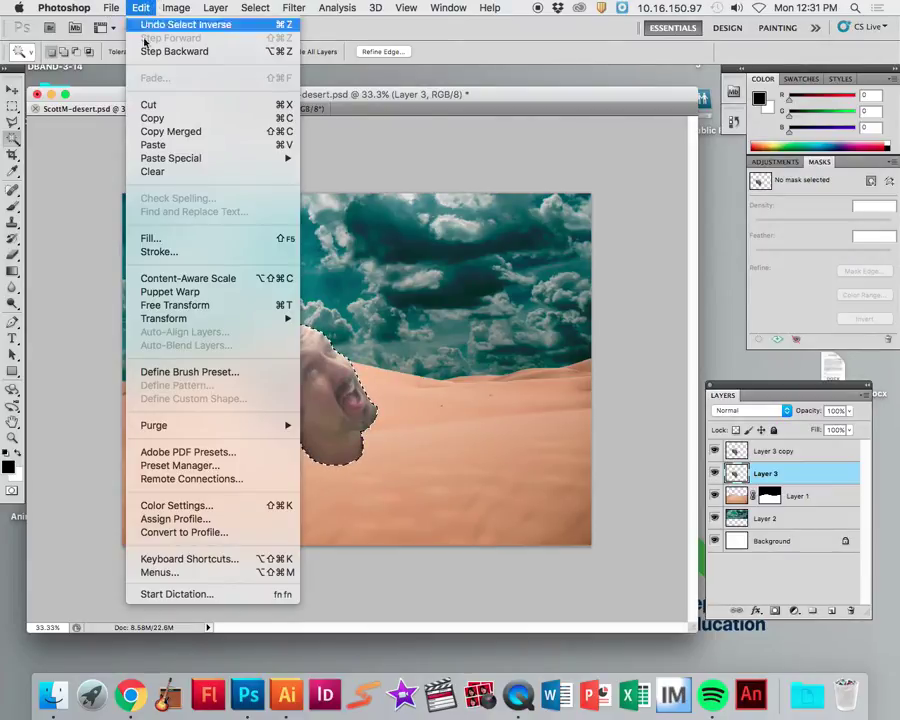
{"action": "left_click", "coordinate": [161, 239]}
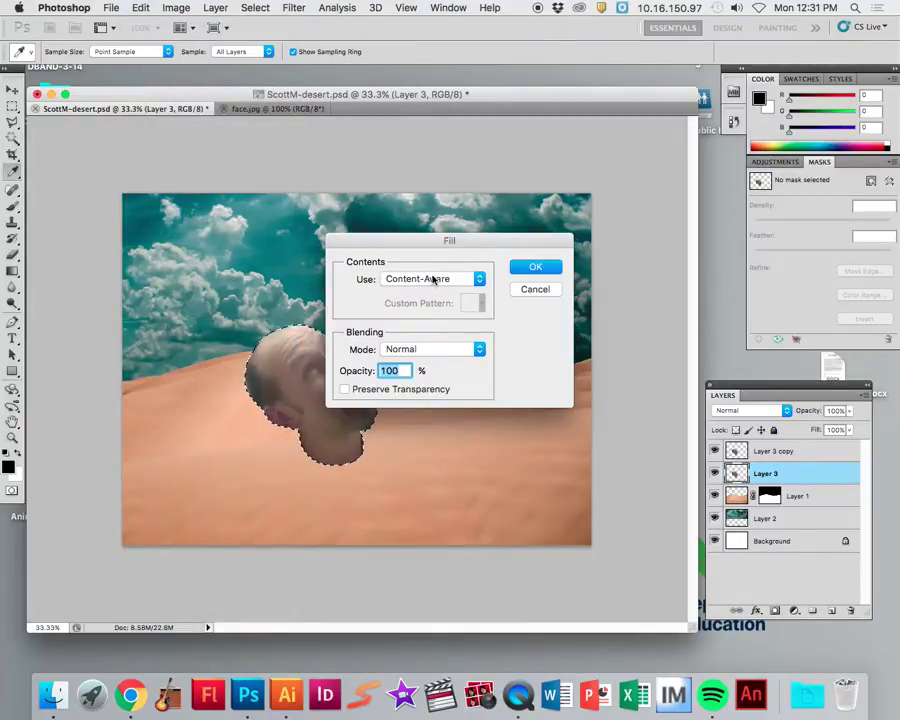
{"action": "left_click", "coordinate": [429, 281]}
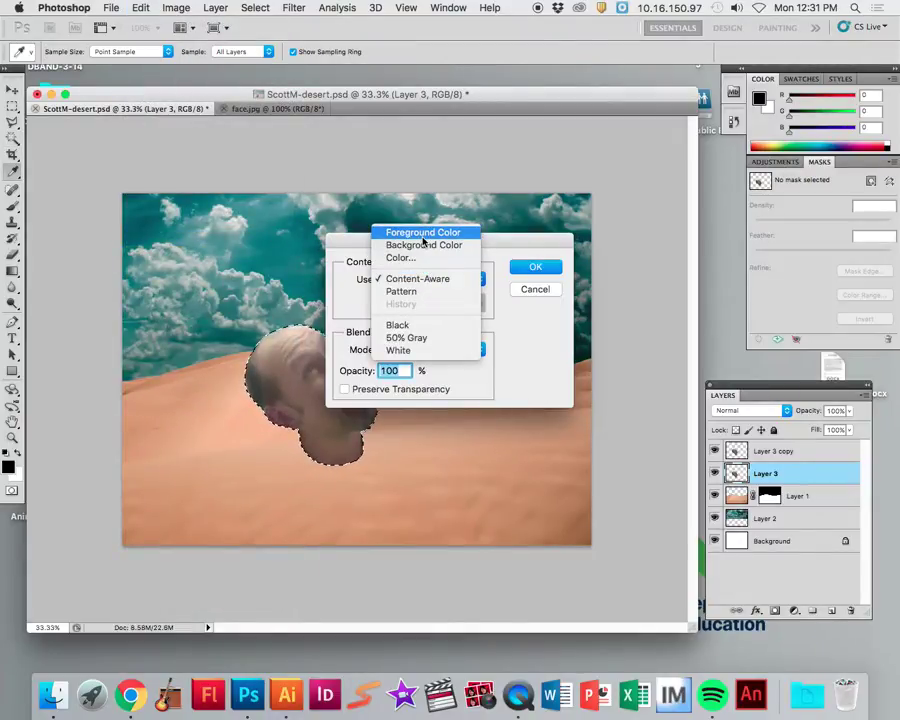
{"action": "left_click", "coordinate": [418, 234]}
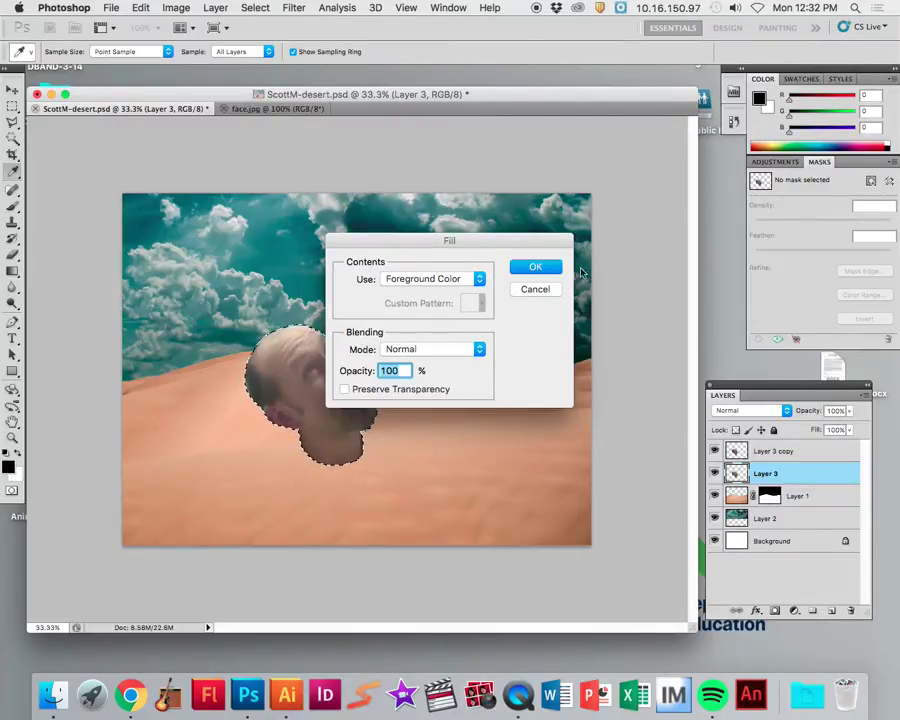
{"action": "left_click", "coordinate": [537, 267]}
{"action": "key", "text": "w"}
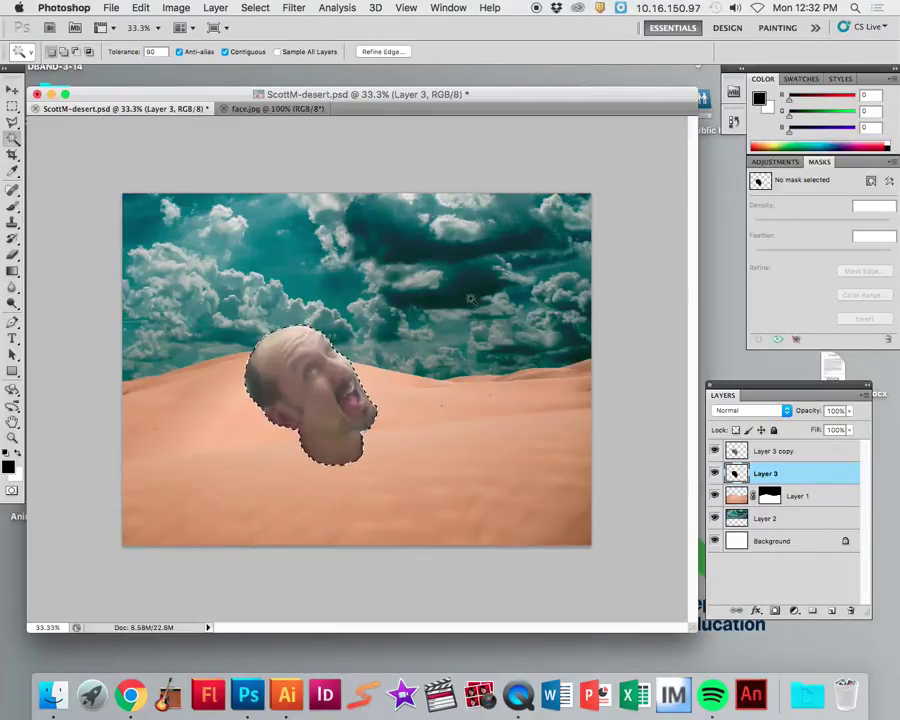
Toggle the refined head copy's visibility to check the black fill, then deselect.
{"action": "left_click", "coordinate": [715, 451]}
{"action": "left_click", "coordinate": [715, 451]}
{"action": "left_click", "coordinate": [715, 451]}
{"action": "left_click", "coordinate": [716, 451]}
{"action": "left_click", "coordinate": [716, 451]}
{"action": "left_click", "coordinate": [716, 451]}
{"action": "left_click", "coordinate": [716, 451]}
{"action": "left_click", "coordinate": [716, 451]}
{"action": "key", "text": "super+d"}
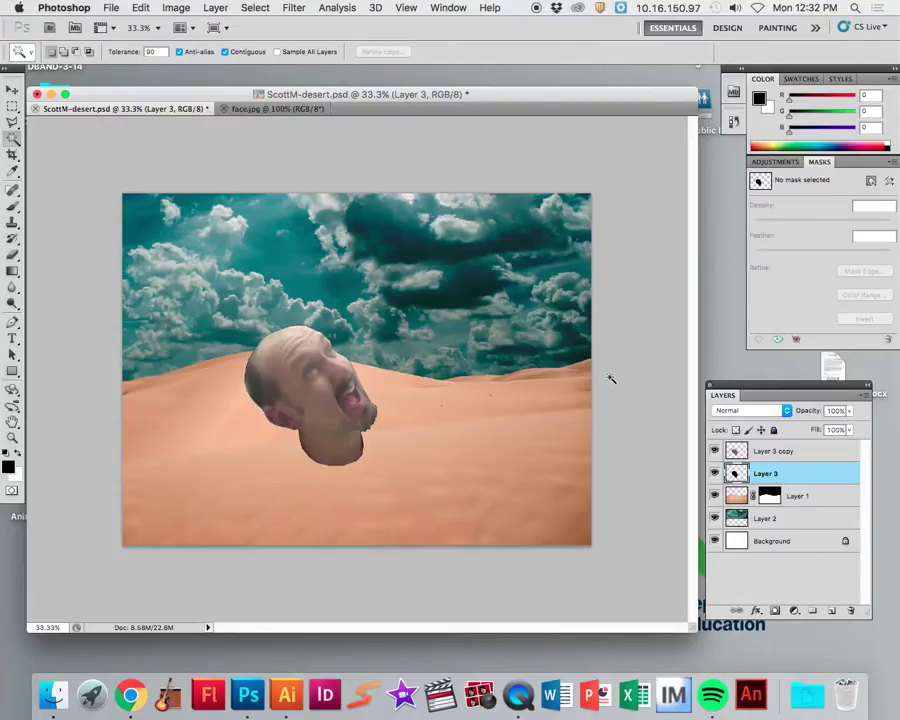
Flip Layer 3's black silhouette vertically and move it below the face near the canvas bottom.
{"action": "left_click", "coordinate": [255, 7]}
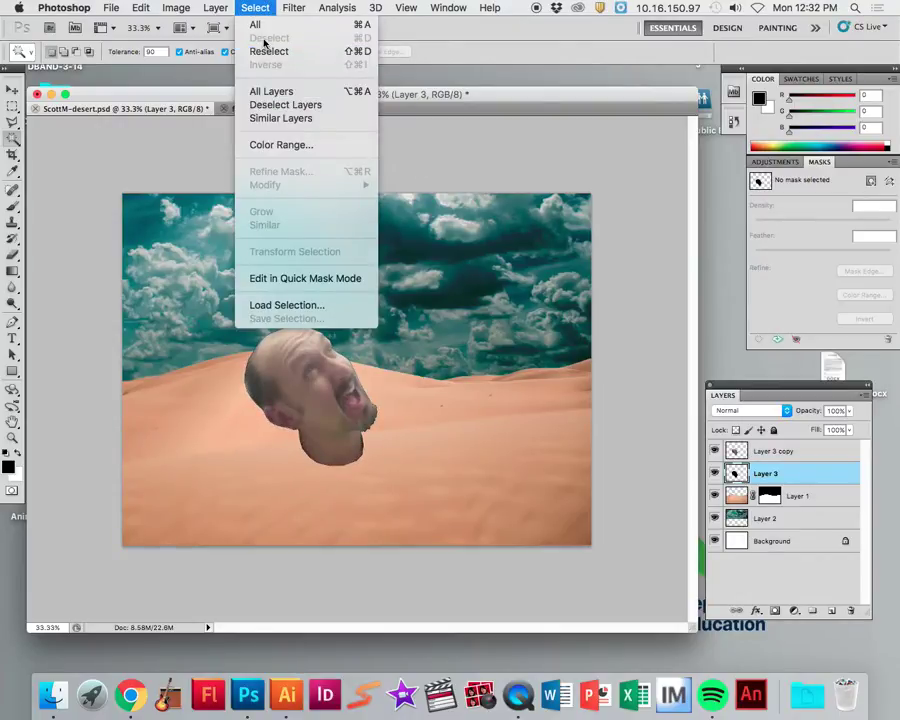
{"action": "left_click", "coordinate": [254, 9]}
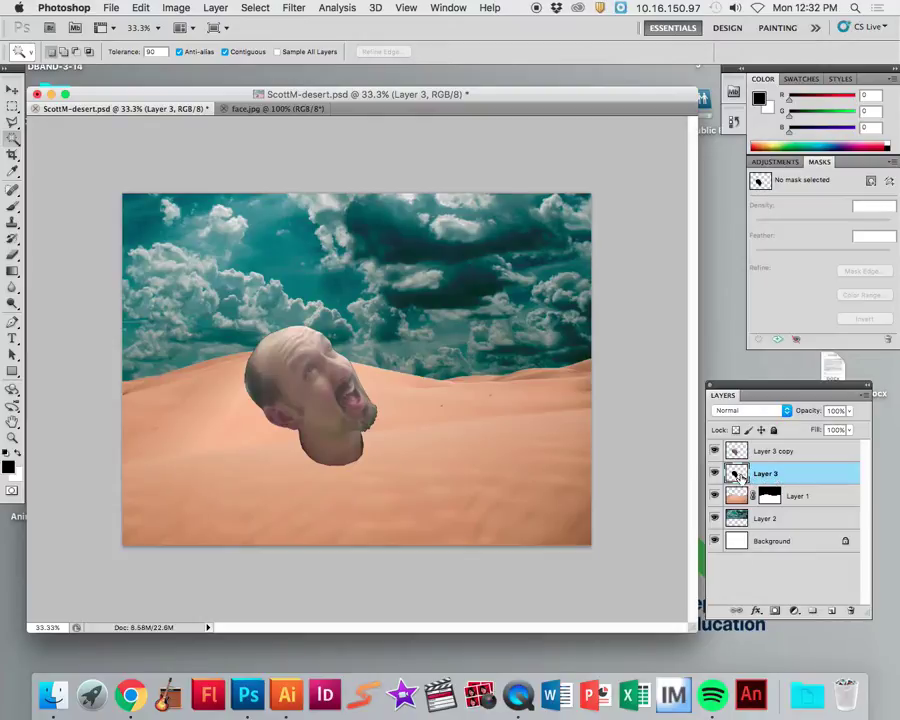
{"action": "left_click", "coordinate": [176, 8]}
{"action": "mouse_move", "coordinate": [140, 9]}
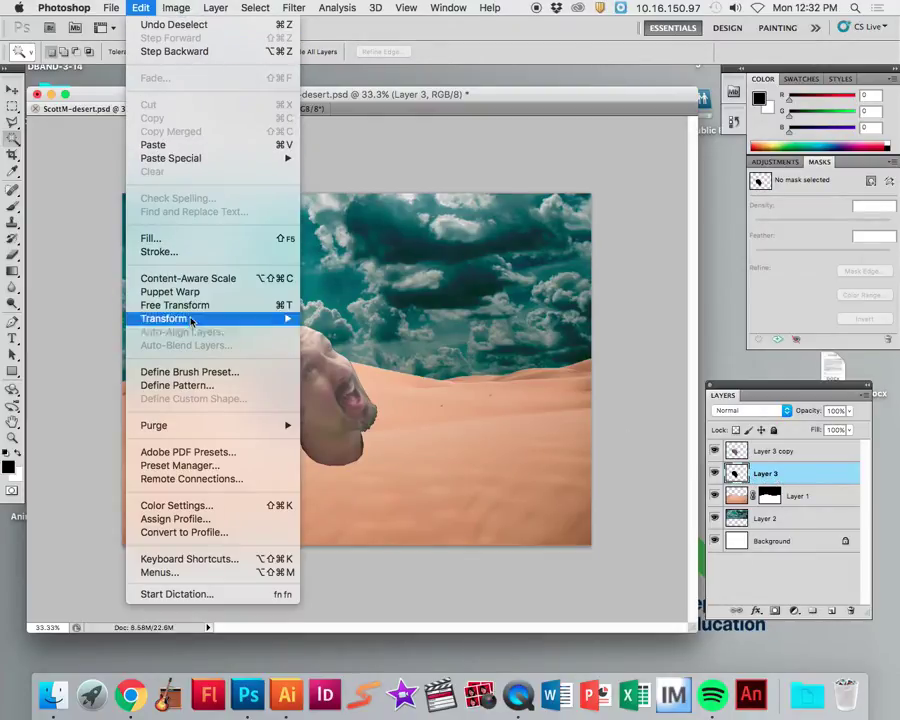
{"action": "mouse_move", "coordinate": [192, 319]}
{"action": "left_click", "coordinate": [380, 503]}
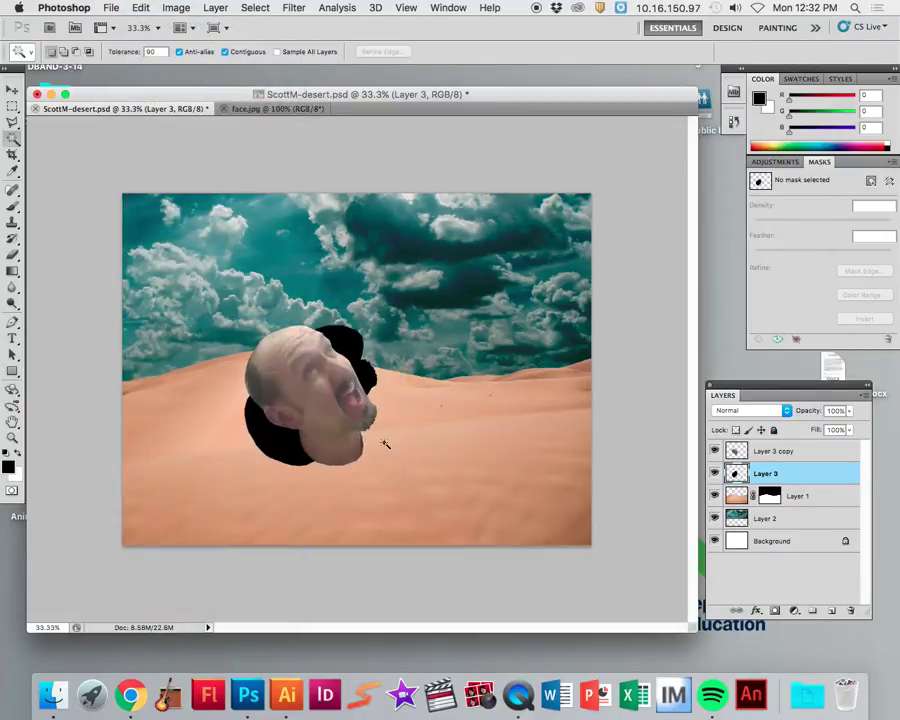
{"action": "left_click", "coordinate": [13, 91]}
{"action": "left_click_drag", "start_coordinate": [285, 395], "coordinate": [299, 546]}
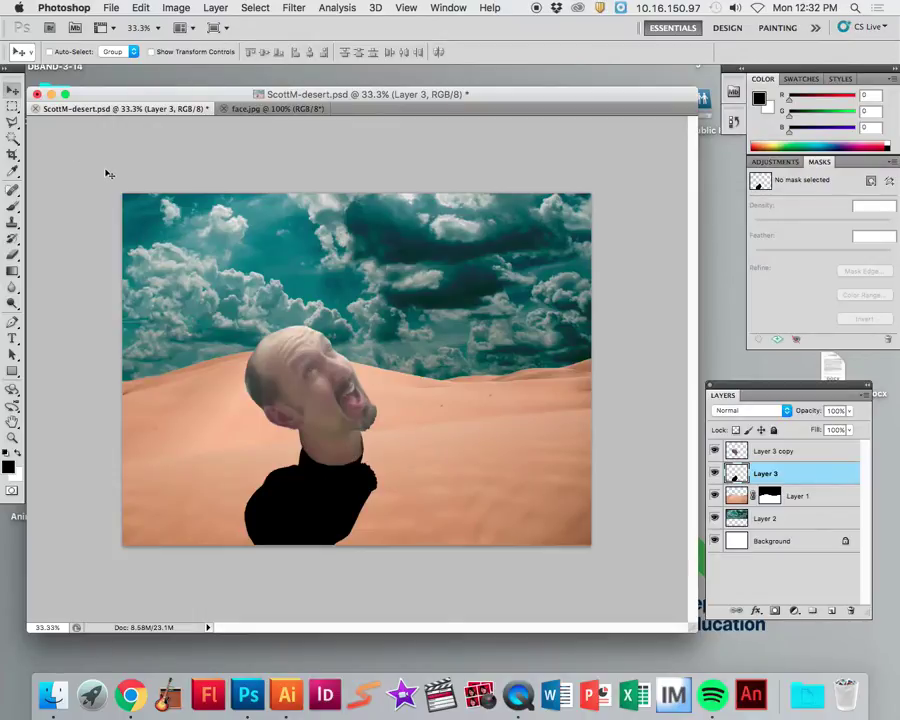
Drag the black shape on Layer 3 to the lower right of the dune, apart from the head.
{"action": "left_click", "coordinate": [13, 138]}
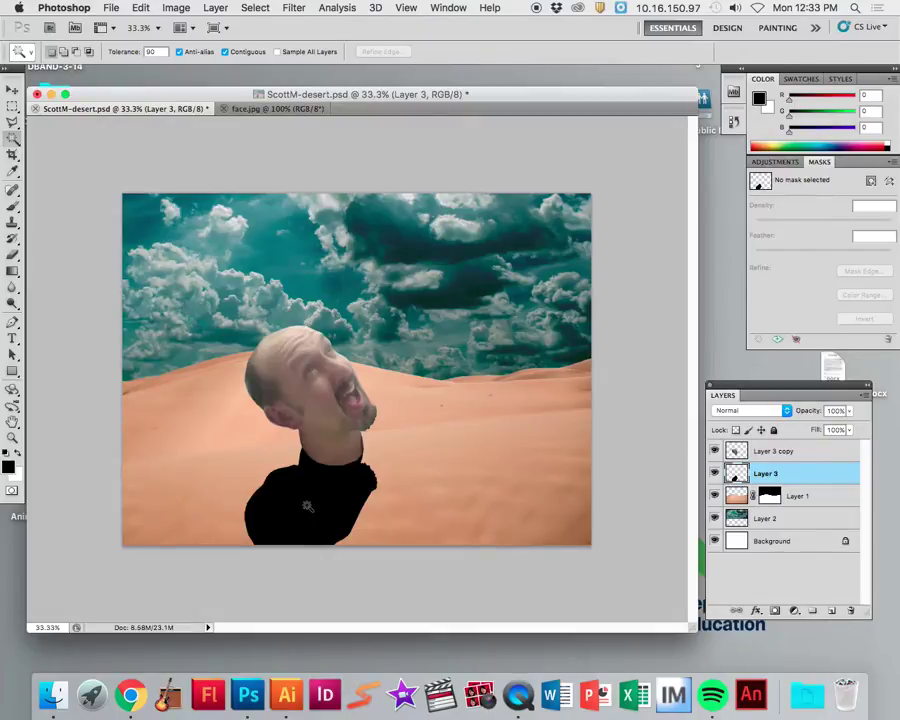
{"action": "left_click", "coordinate": [12, 90]}
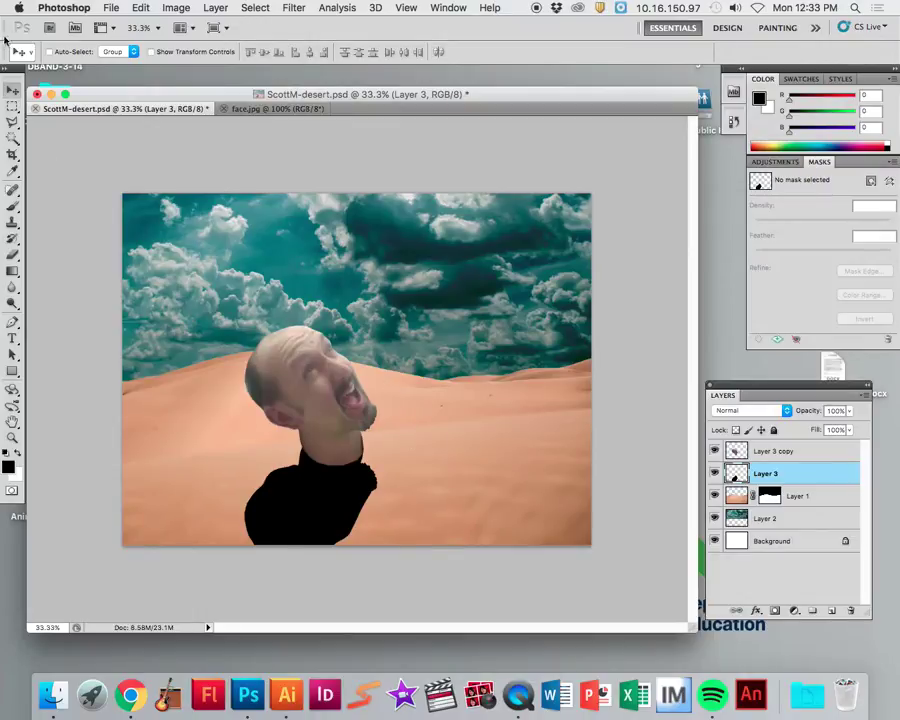
{"action": "left_click_drag", "start_coordinate": [315, 508], "coordinate": [476, 452]}
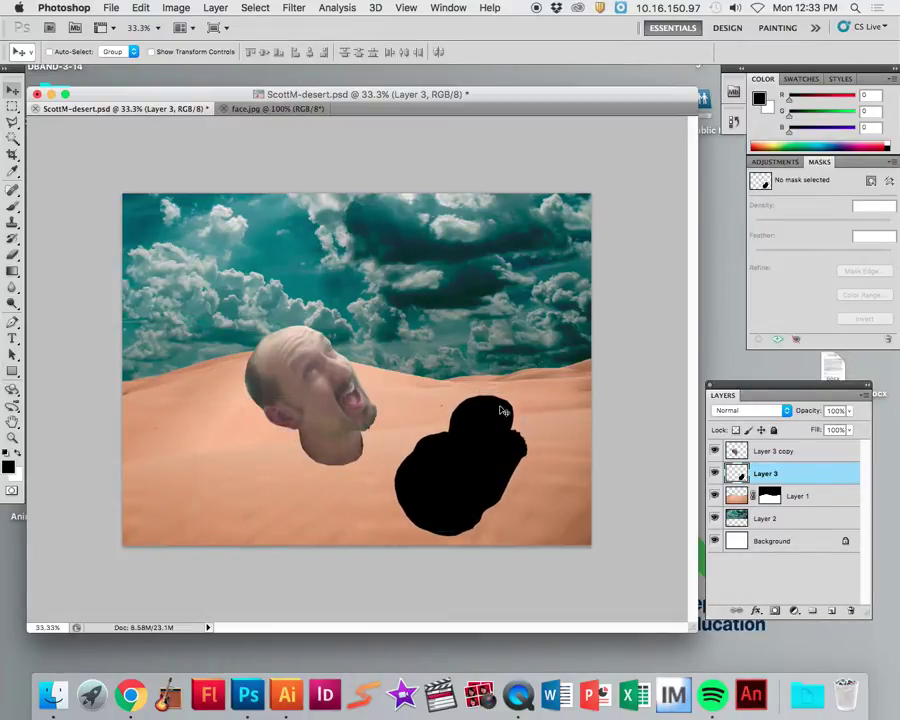
{"action": "left_click_drag", "start_coordinate": [458, 498], "coordinate": [474, 478]}
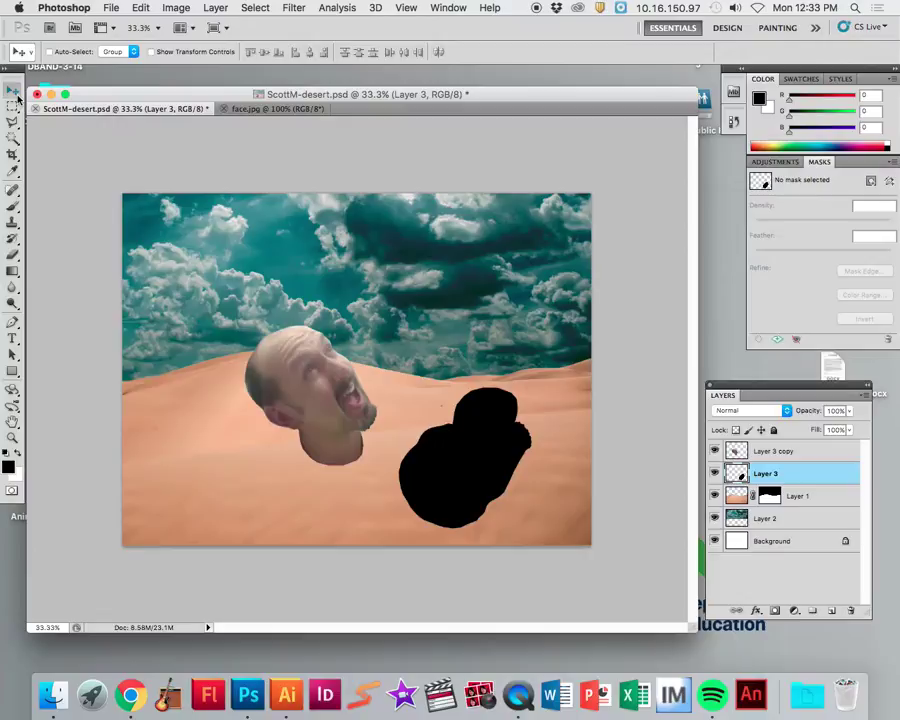
{"action": "left_click", "coordinate": [12, 138]}
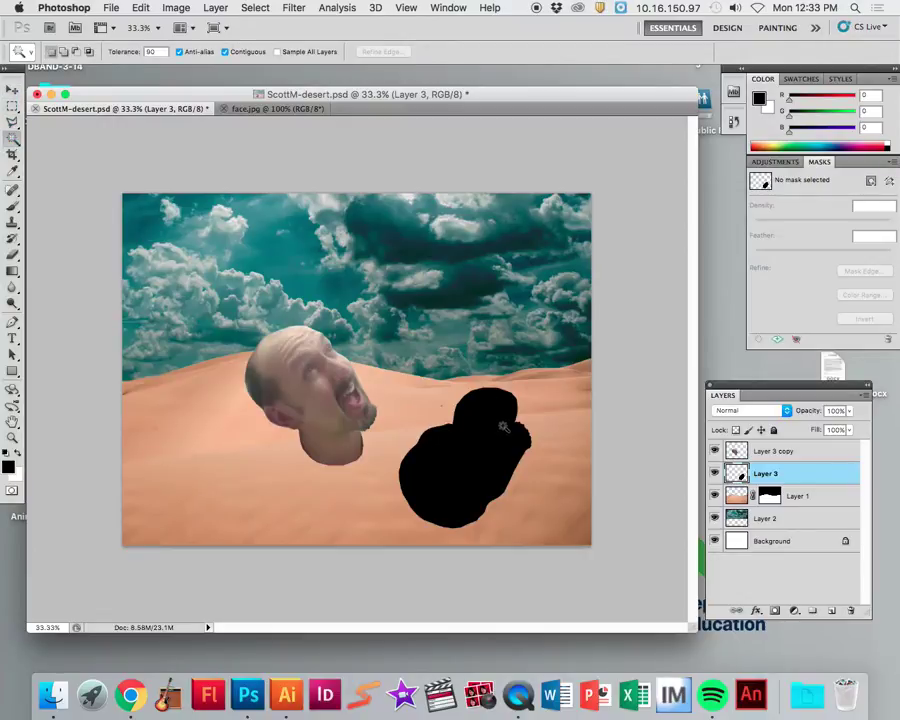
Magic Wand-select the black shape and switch to the Gradient Tool.
{"action": "left_click", "coordinate": [476, 458]}
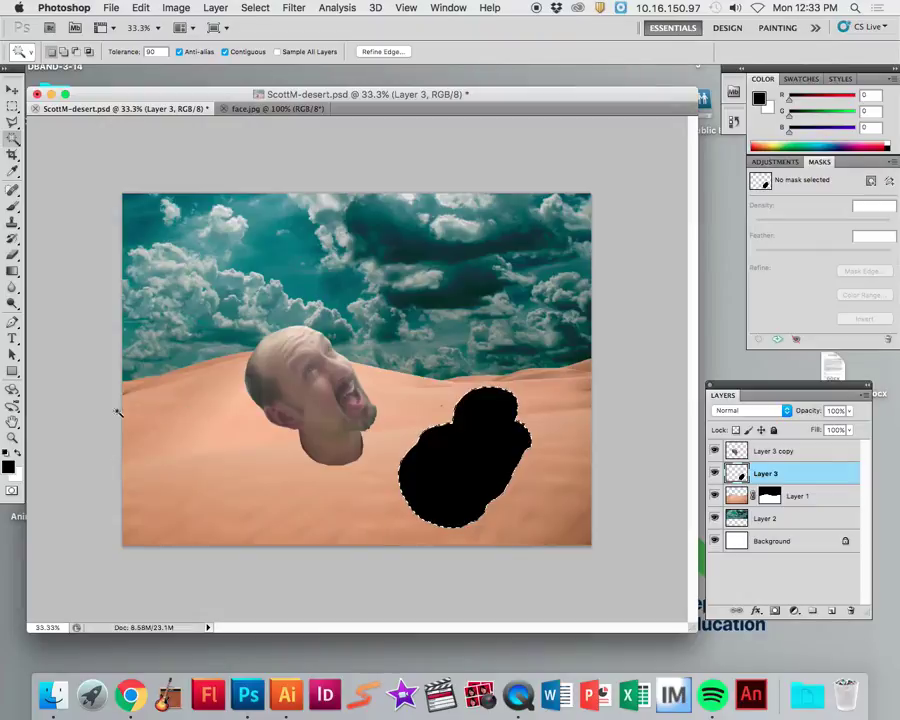
{"action": "left_click", "coordinate": [13, 273]}
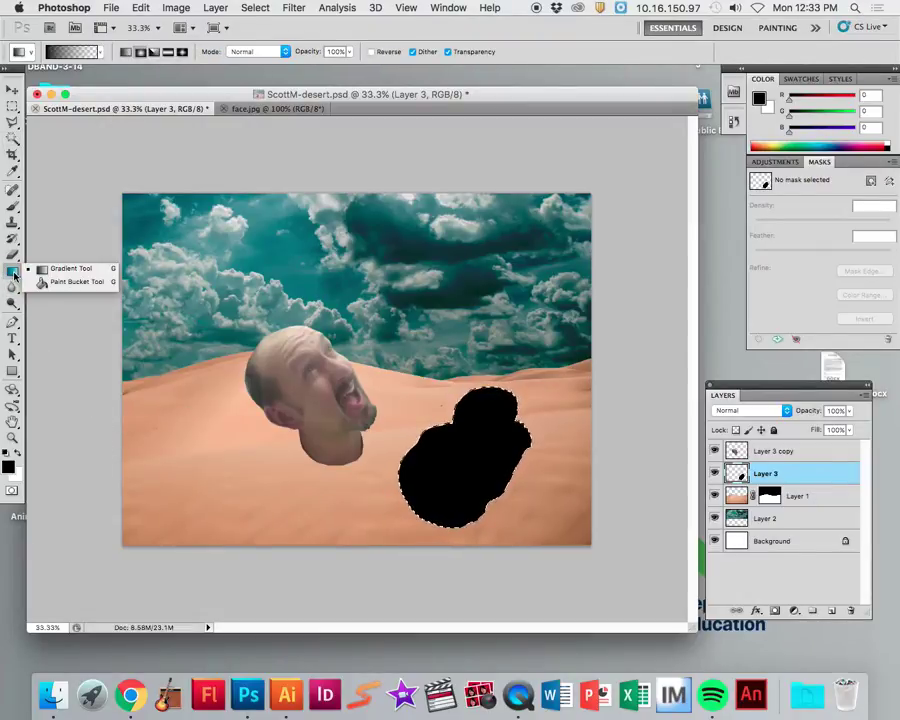
{"action": "left_click", "coordinate": [58, 268]}
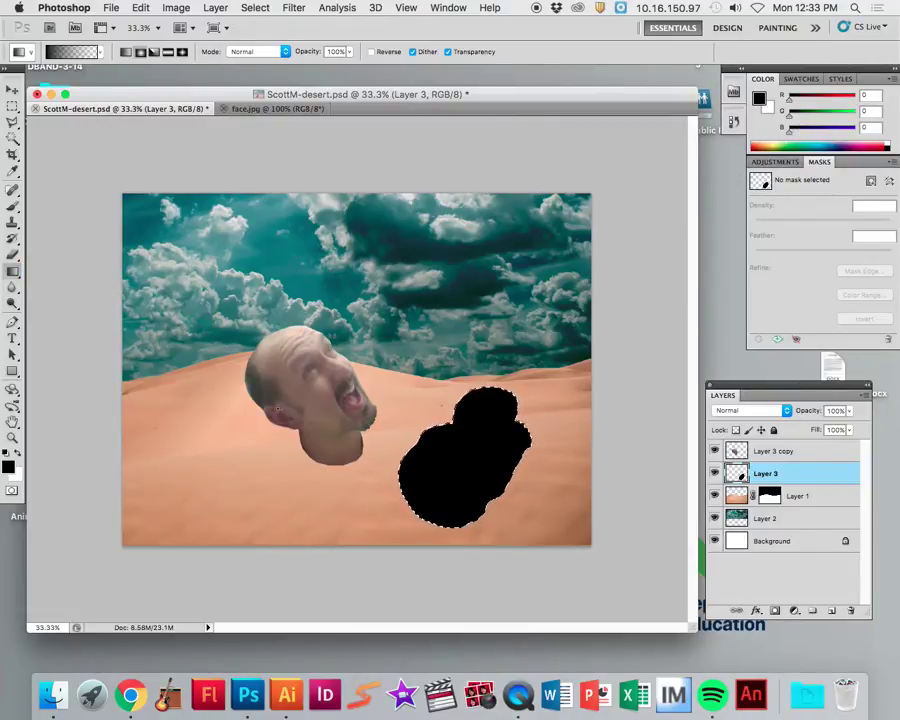
{"action": "left_click", "coordinate": [13, 273]}
Open the gradient presets to pick a black-to-transparent gradient.
{"action": "left_click", "coordinate": [98, 54]}
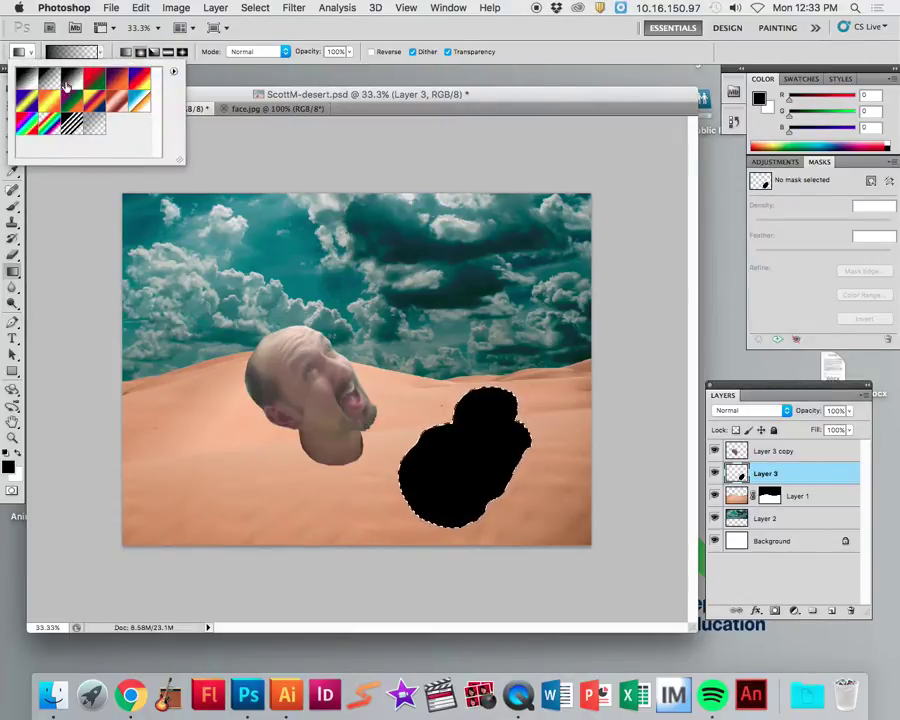
{"action": "left_click", "coordinate": [93, 53]}
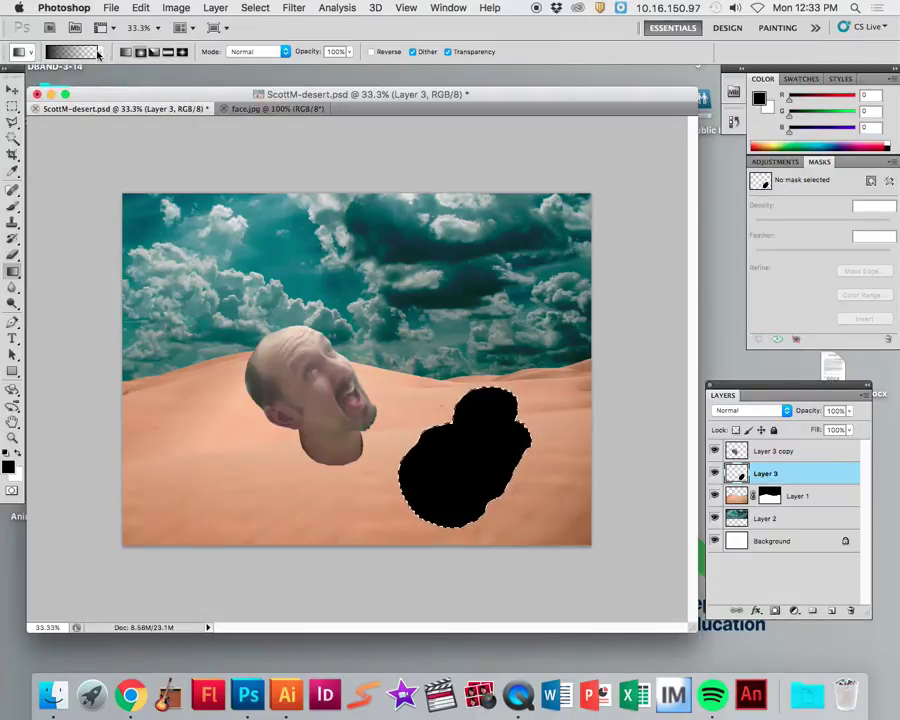
{"action": "left_click", "coordinate": [96, 52]}
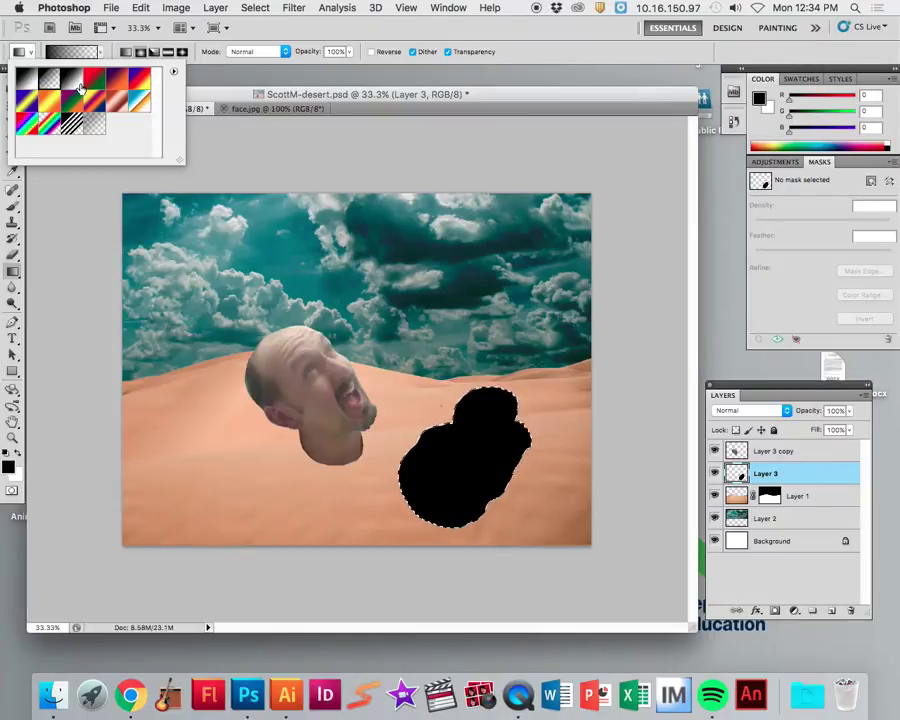
Set the gradient to radial and drag it downward so the shape fades from black to transparent.
{"action": "left_click", "coordinate": [143, 55]}
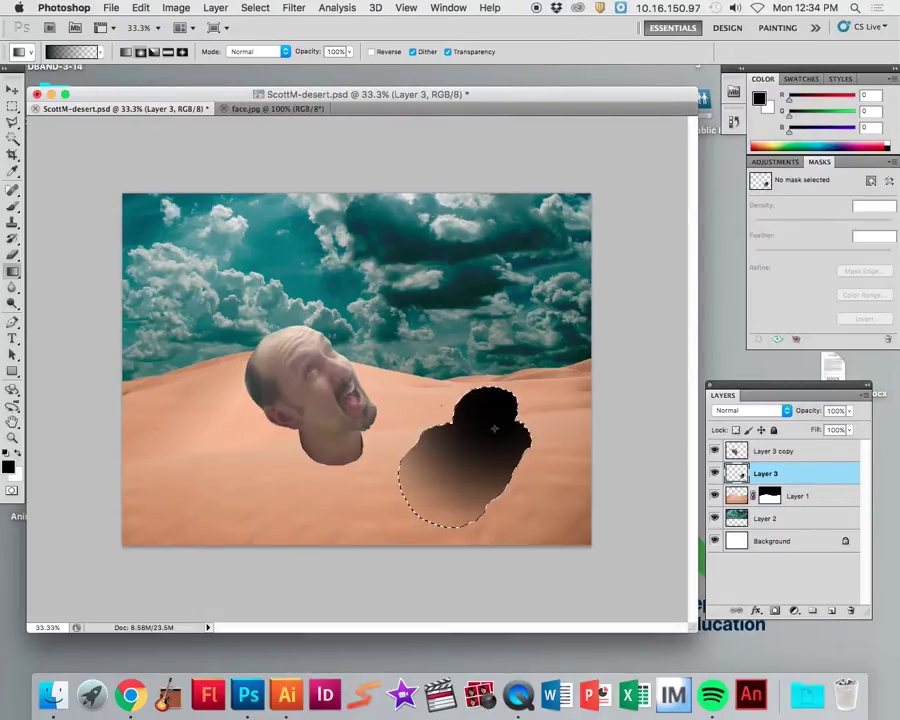
{"action": "left_click_drag", "start_coordinate": [464, 469], "coordinate": [425, 517]}
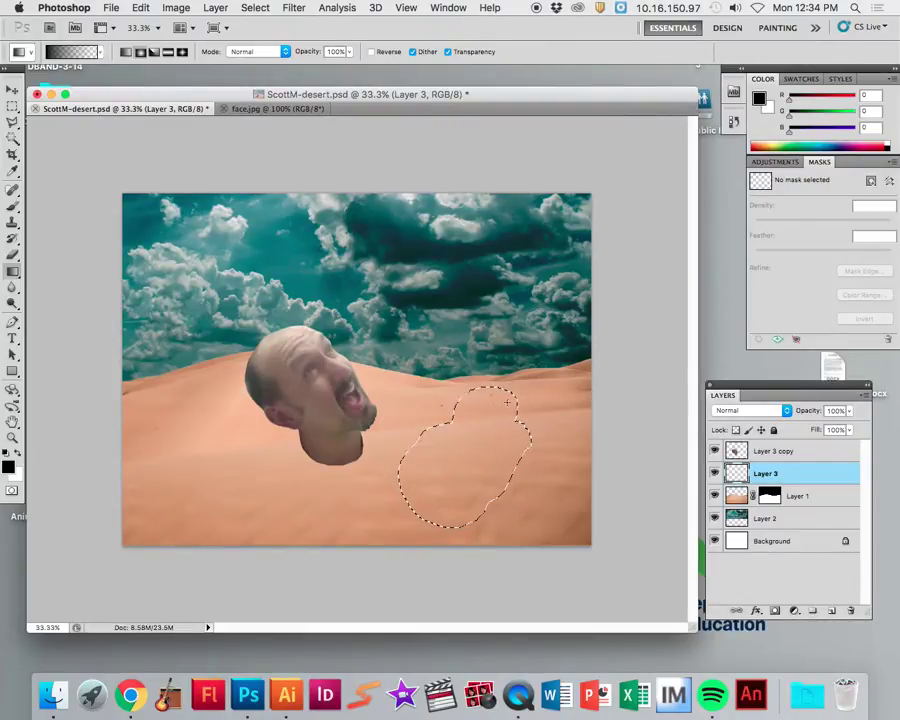
{"action": "left_click_drag", "start_coordinate": [446, 484], "coordinate": [415, 520]}
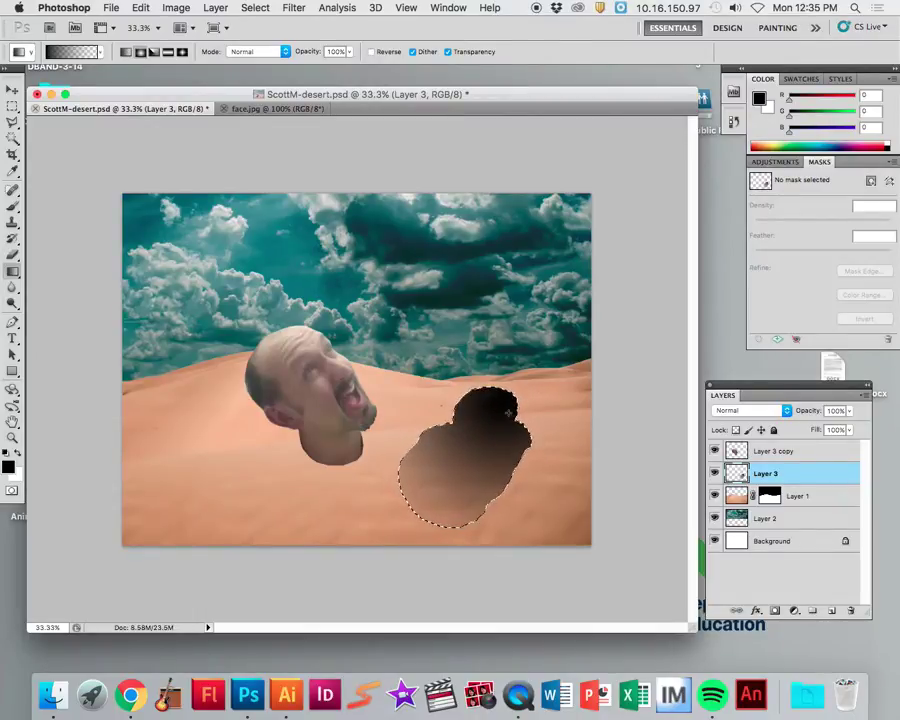
Deselect and move the faded shadow back beneath the head.
{"action": "key", "text": "super+d"}
{"action": "left_click", "coordinate": [11, 91]}
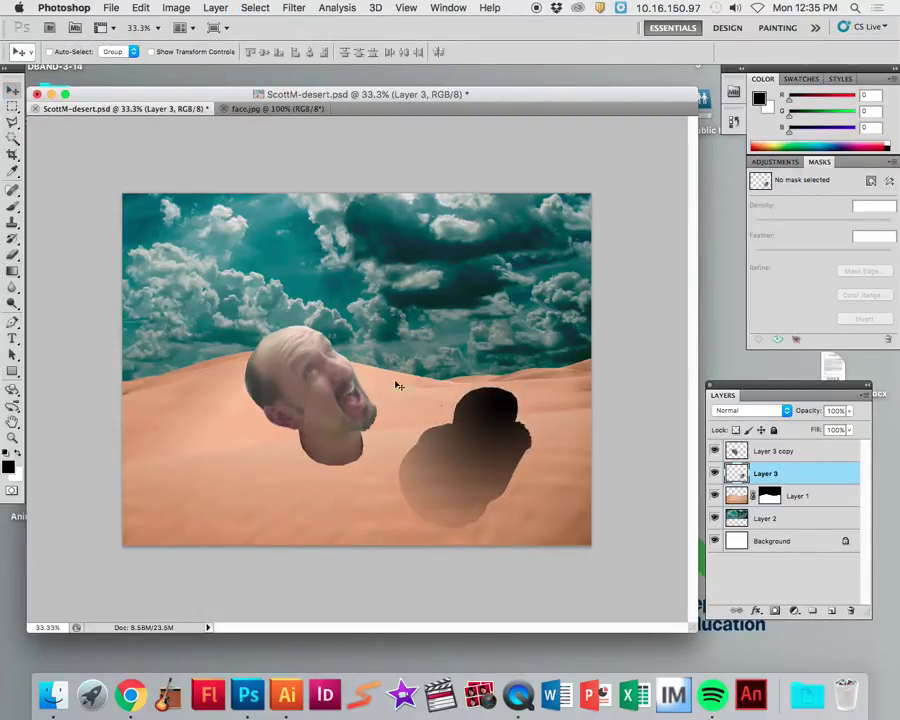
{"action": "left_click_drag", "start_coordinate": [485, 453], "coordinate": [340, 501]}
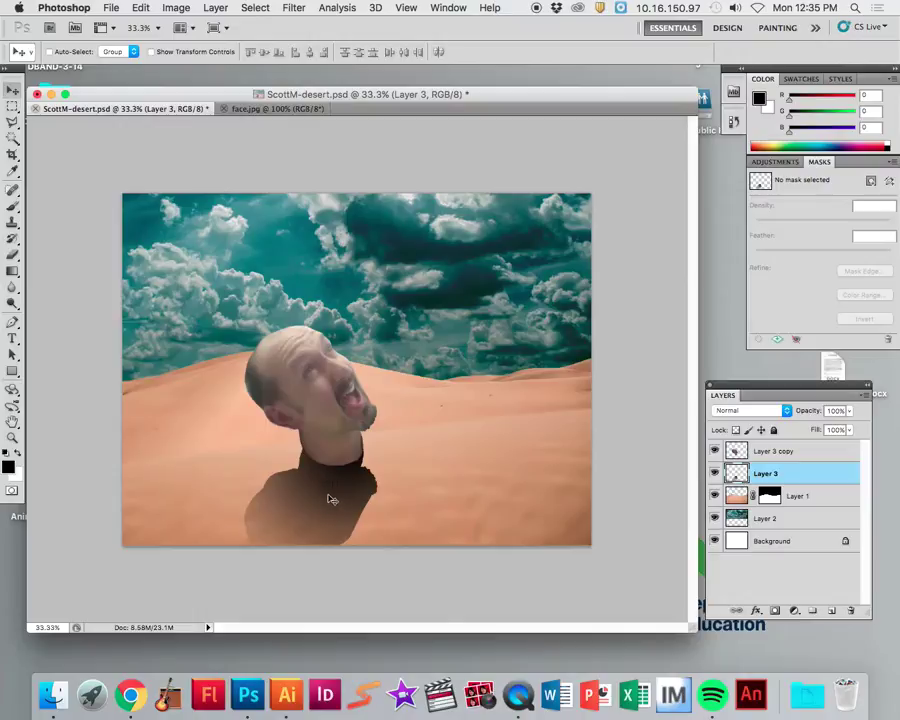
Open the Gaussian Blur filter for the shadow layer.
{"action": "left_click", "coordinate": [294, 7]}
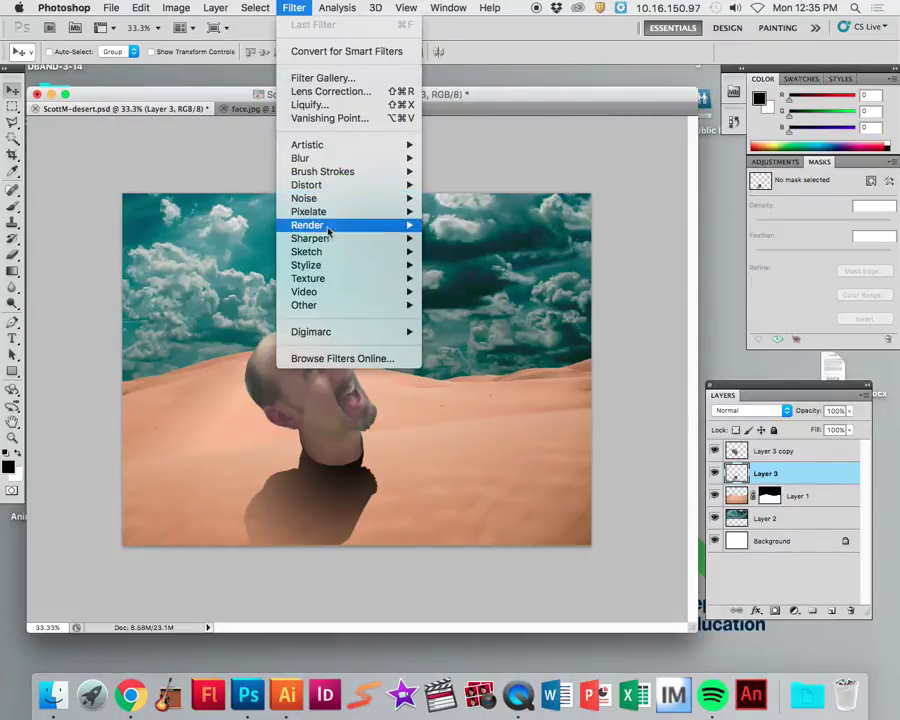
{"action": "mouse_move", "coordinate": [408, 160]}
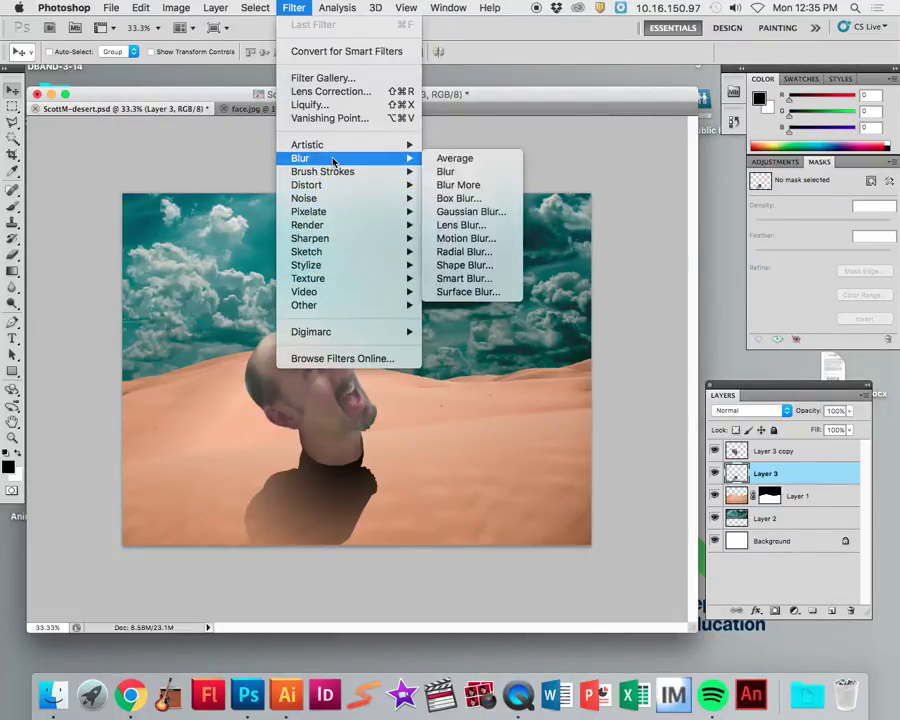
{"action": "left_click", "coordinate": [465, 214]}
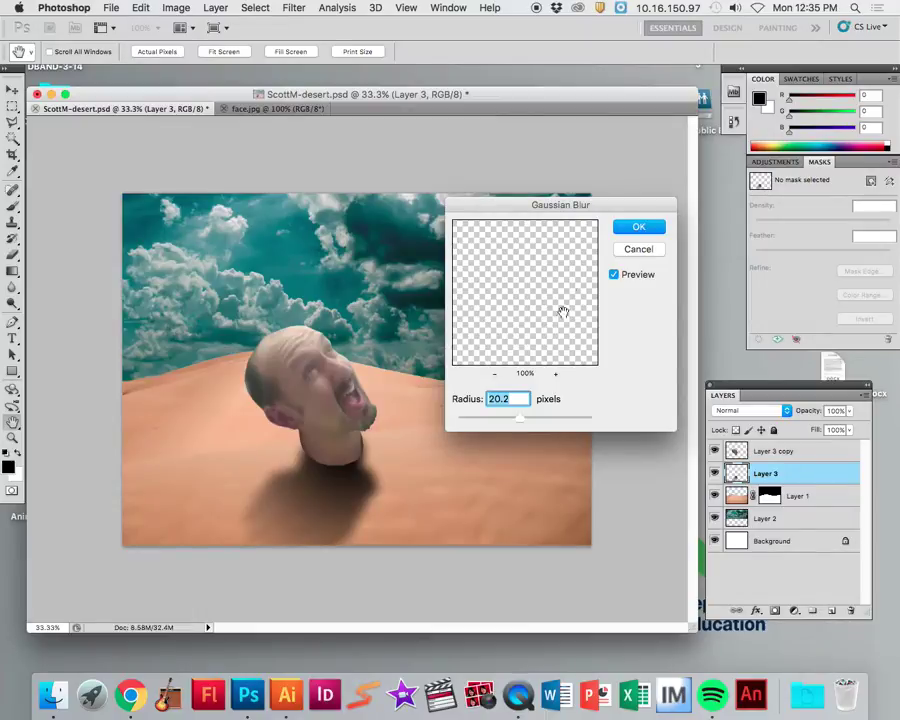
Zoom the Gaussian Blur preview and centre it on the shadow.
{"action": "left_click", "coordinate": [494, 374]}
{"action": "left_click", "coordinate": [494, 374]}
{"action": "left_click", "coordinate": [494, 374]}
{"action": "left_click", "coordinate": [494, 374]}
{"action": "left_click", "coordinate": [494, 374]}
{"action": "left_click", "coordinate": [494, 374]}
{"action": "left_click", "coordinate": [494, 374]}
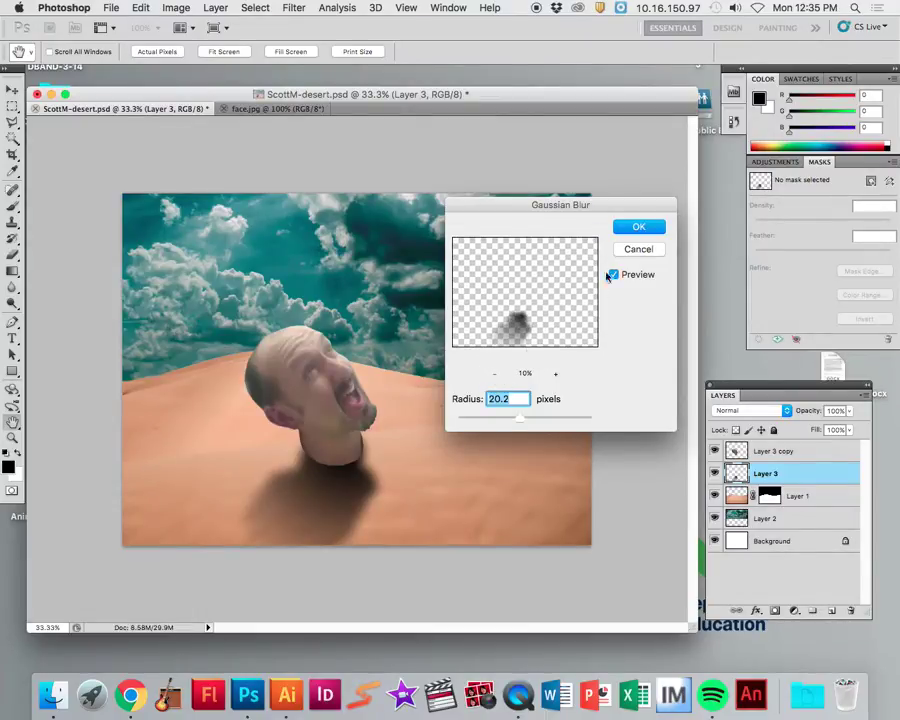
{"action": "left_click", "coordinate": [556, 375]}
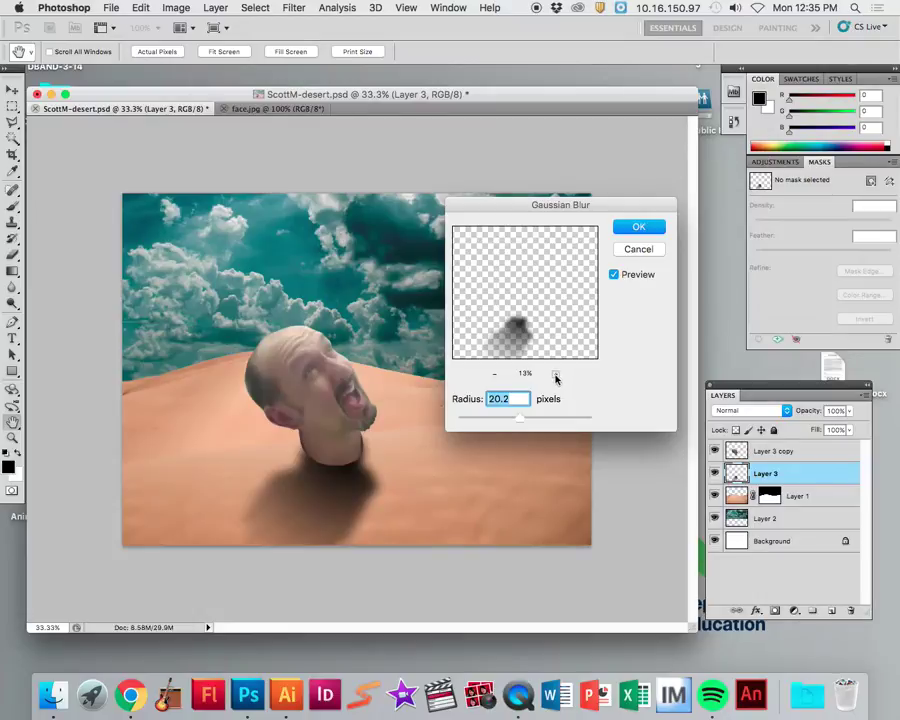
{"action": "left_click", "coordinate": [555, 375]}
{"action": "mouse_move", "coordinate": [538, 345]}
{"action": "left_mouse_down"}
{"action": "mouse_move", "coordinate": [546, 286]}
{"action": "mouse_move", "coordinate": [533, 323]}
{"action": "left_mouse_up"}
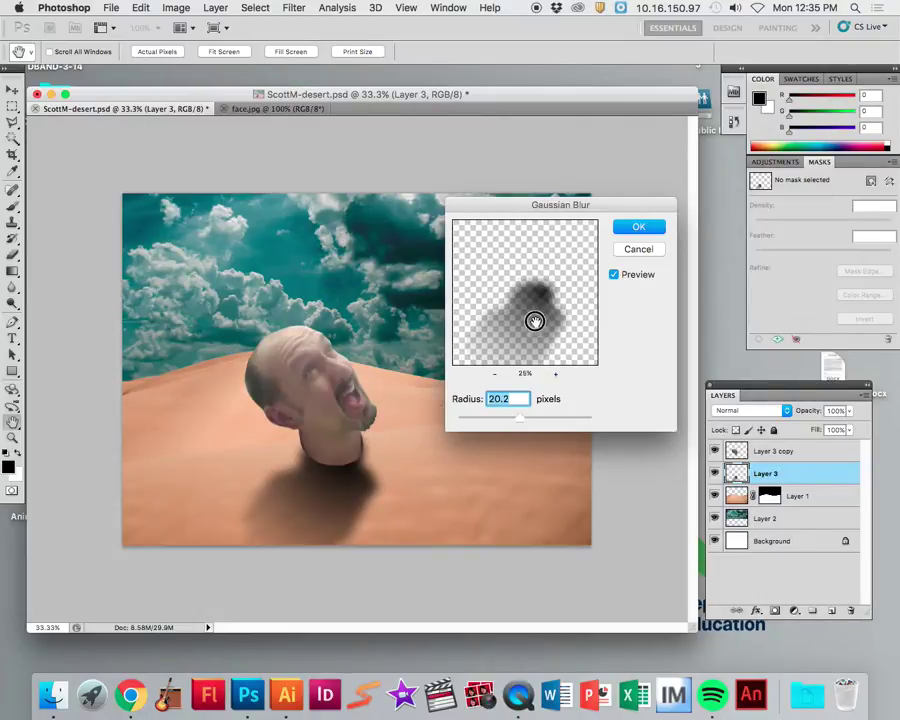
Fine-tune the blur radius and apply the Gaussian Blur to the shadow.
{"action": "left_click", "coordinate": [556, 374]}
{"action": "left_click", "coordinate": [556, 374]}
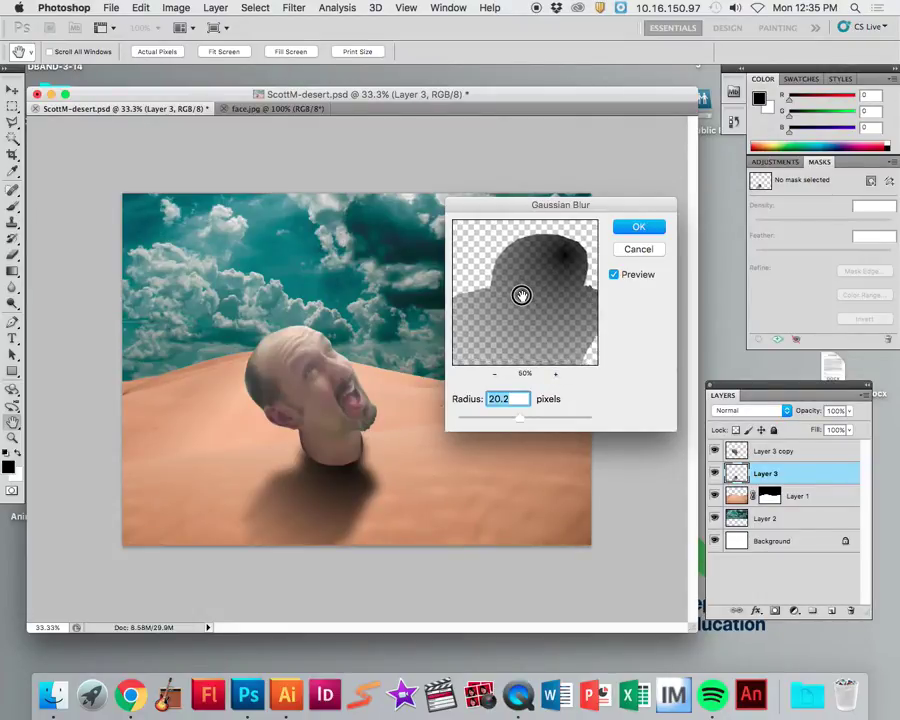
{"action": "left_click", "coordinate": [495, 374]}
{"action": "left_click", "coordinate": [495, 374]}
{"action": "mouse_move", "coordinate": [518, 419]}
{"action": "left_mouse_down"}
{"action": "mouse_move", "coordinate": [461, 421]}
{"action": "mouse_move", "coordinate": [594, 424]}
{"action": "mouse_move", "coordinate": [518, 416]}
{"action": "mouse_move", "coordinate": [522, 422]}
{"action": "left_mouse_up"}
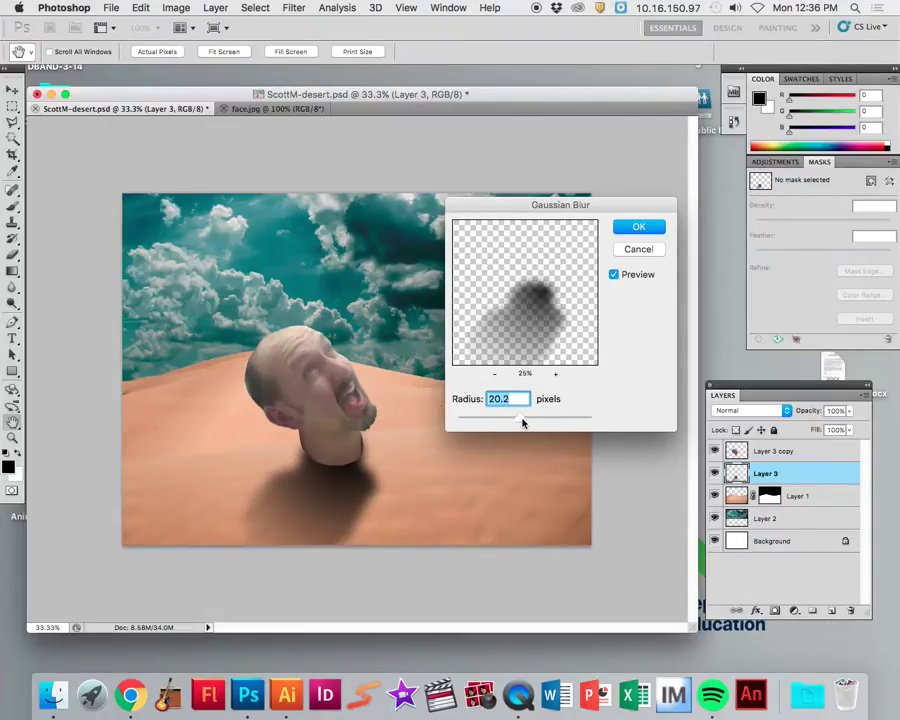
{"action": "left_click", "coordinate": [639, 227]}
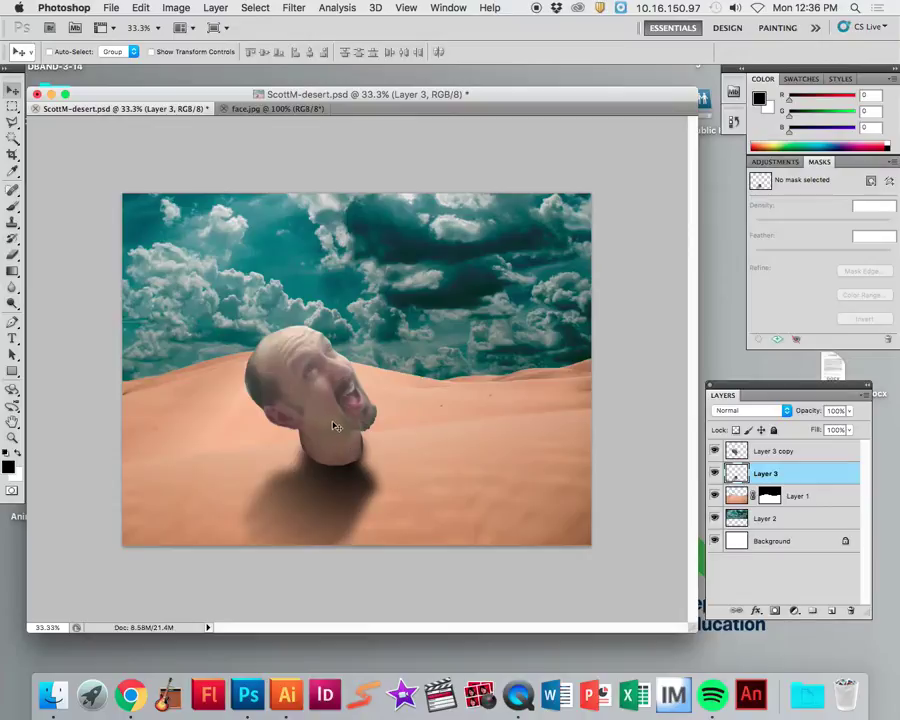
On Layer 3 copy, choose a soft round 77 px Eraser with 0% hardness.
{"action": "left_click", "coordinate": [775, 453]}
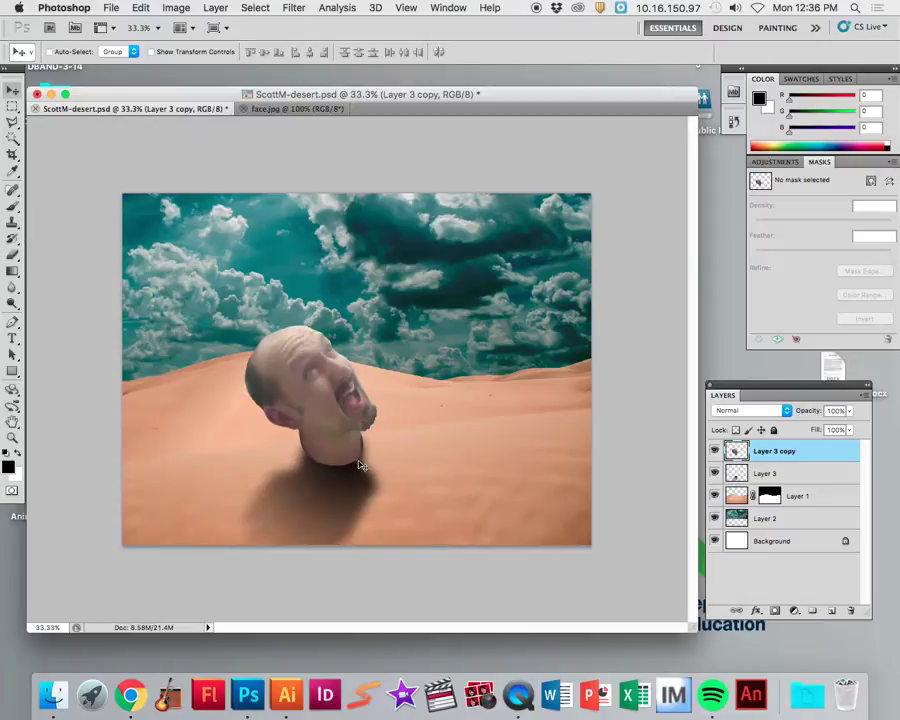
{"action": "left_click", "coordinate": [13, 257]}
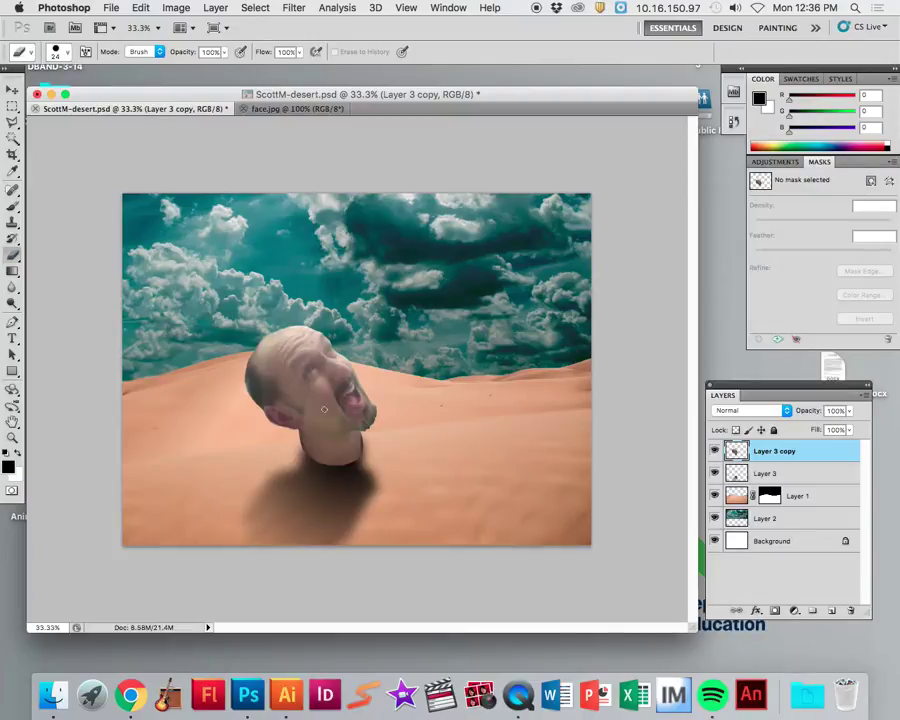
{"action": "left_click", "coordinate": [68, 56]}
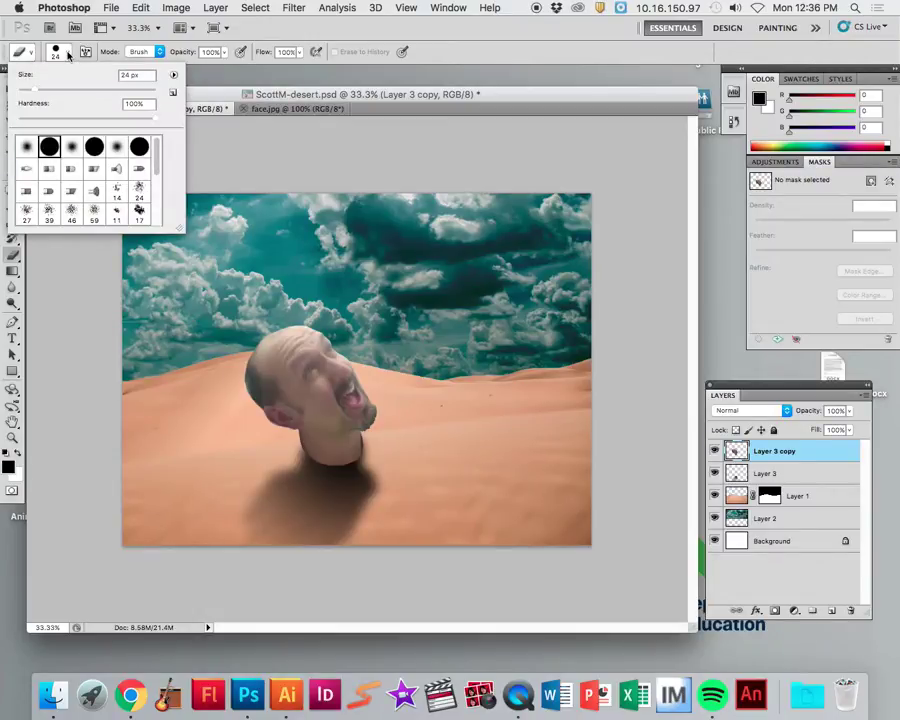
{"action": "left_click", "coordinate": [26, 147]}
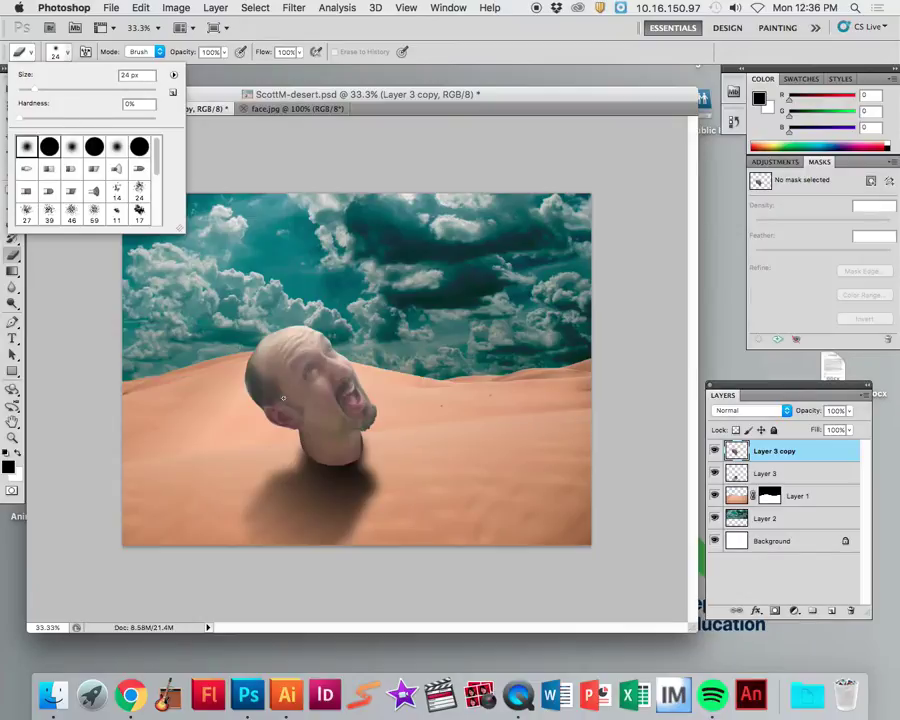
{"action": "left_click_drag", "start_coordinate": [33, 93], "coordinate": [72, 90]}
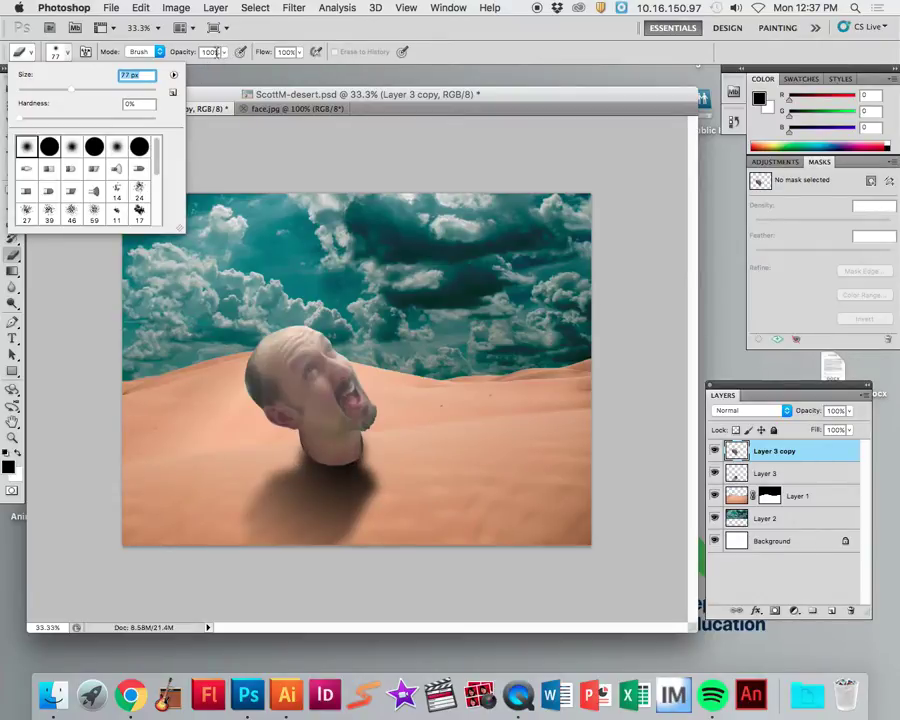
Set the eraser opacity to 50%.
{"action": "left_click", "coordinate": [225, 55]}
{"action": "left_click_drag", "start_coordinate": [228, 68], "coordinate": [188, 71]}
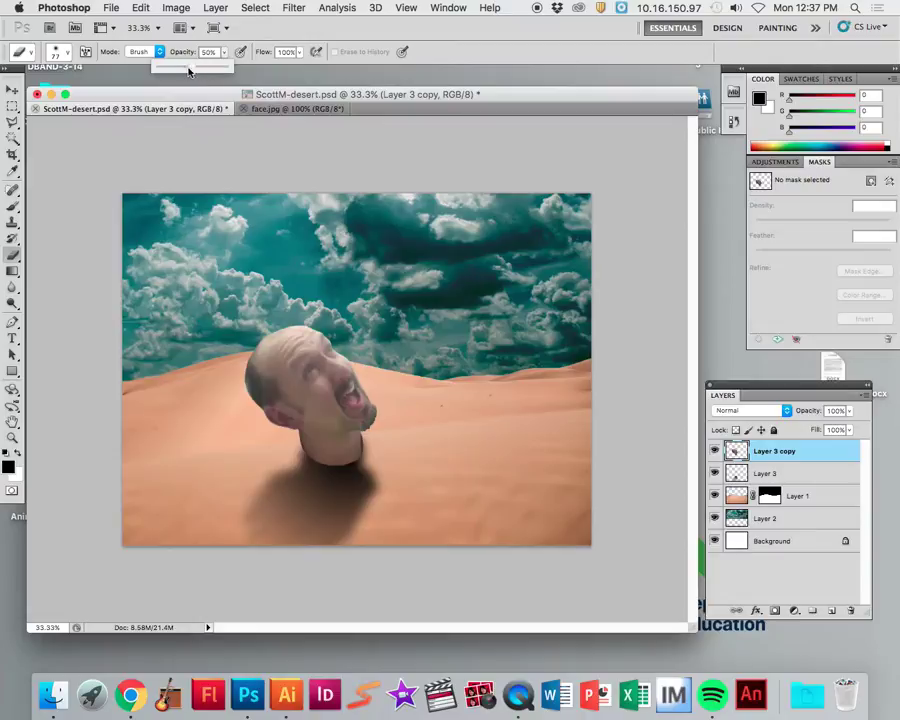
{"action": "left_click", "coordinate": [357, 452]}
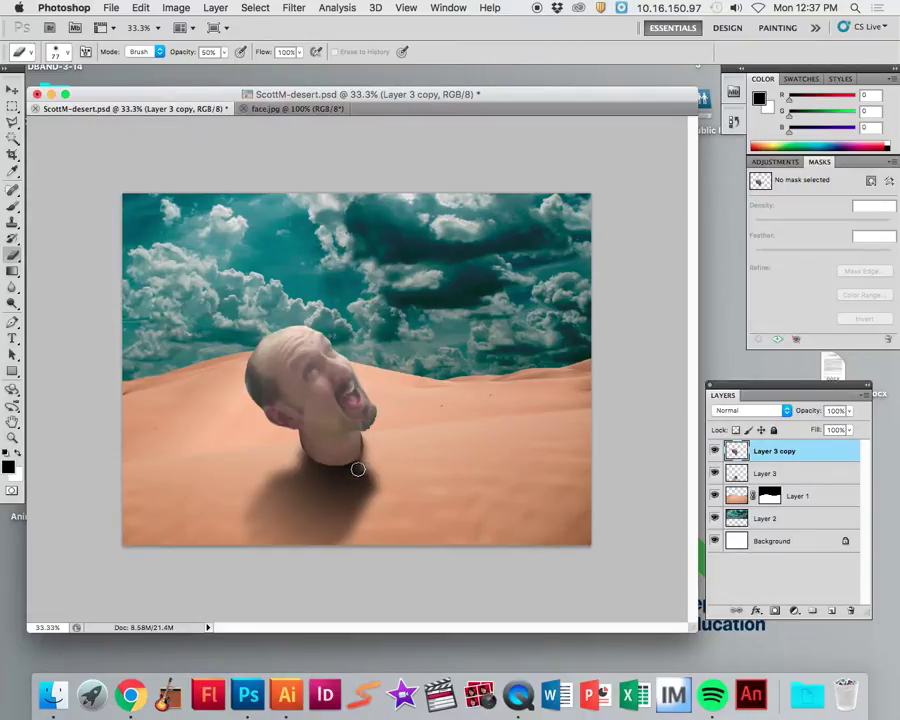
{"action": "left_click", "coordinate": [12, 437]}
Zoom in on the neck and softly erase its base at 50% opacity.
{"action": "left_click", "coordinate": [343, 466]}
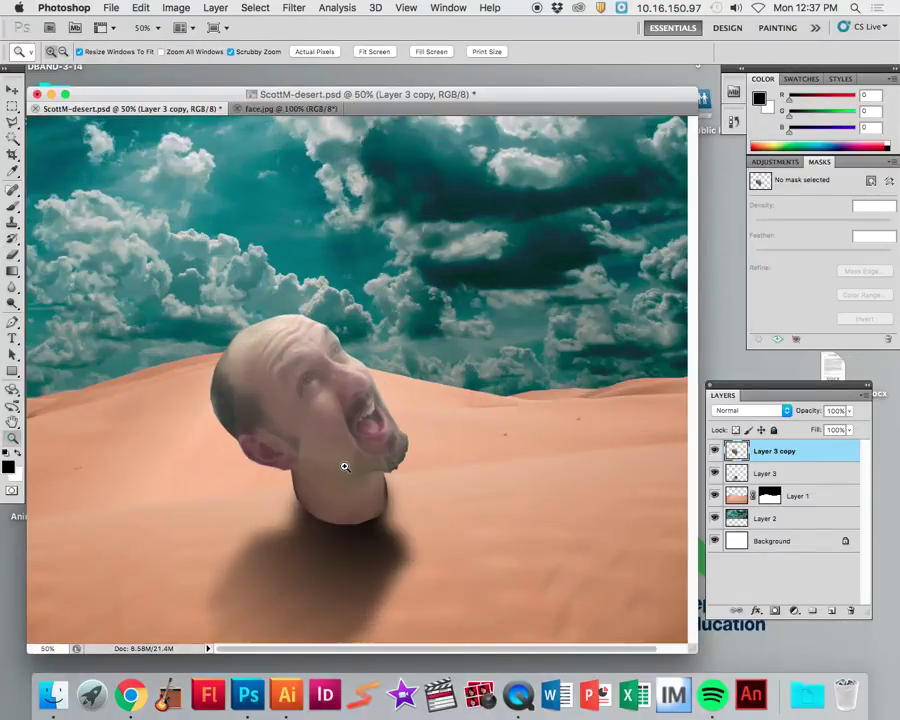
{"action": "left_click", "coordinate": [281, 440]}
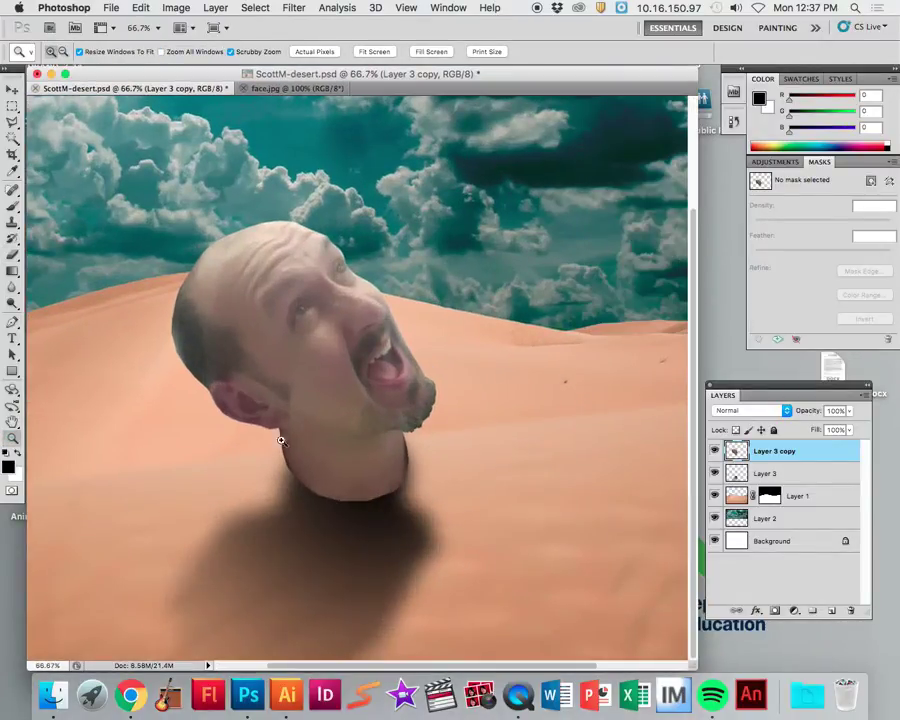
{"action": "left_click", "coordinate": [12, 254]}
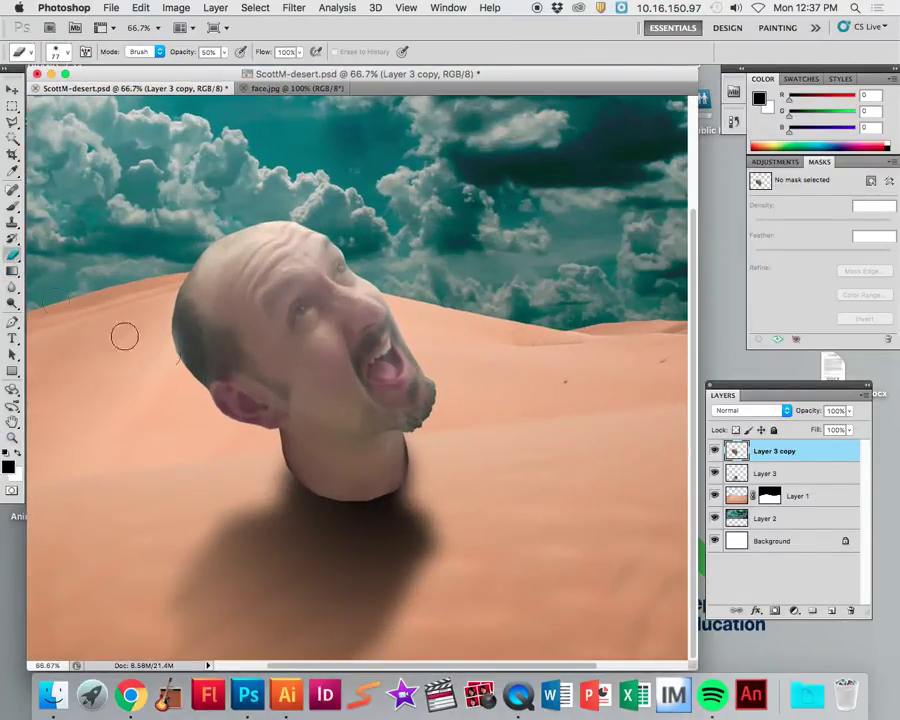
{"action": "mouse_move", "coordinate": [377, 512]}
{"action": "left_mouse_down"}
{"action": "mouse_move", "coordinate": [372, 478]}
{"action": "mouse_move", "coordinate": [272, 462]}
{"action": "mouse_move", "coordinate": [371, 532]}
{"action": "mouse_move", "coordinate": [361, 545]}
{"action": "mouse_move", "coordinate": [363, 510]}
{"action": "mouse_move", "coordinate": [374, 516]}
{"action": "mouse_move", "coordinate": [396, 505]}
{"action": "mouse_move", "coordinate": [391, 519]}
{"action": "mouse_move", "coordinate": [401, 500]}
{"action": "mouse_move", "coordinate": [387, 512]}
{"action": "mouse_move", "coordinate": [340, 510]}
{"action": "left_mouse_up"}
{"action": "left_click", "coordinate": [396, 506]}
{"action": "left_click", "coordinate": [387, 515]}
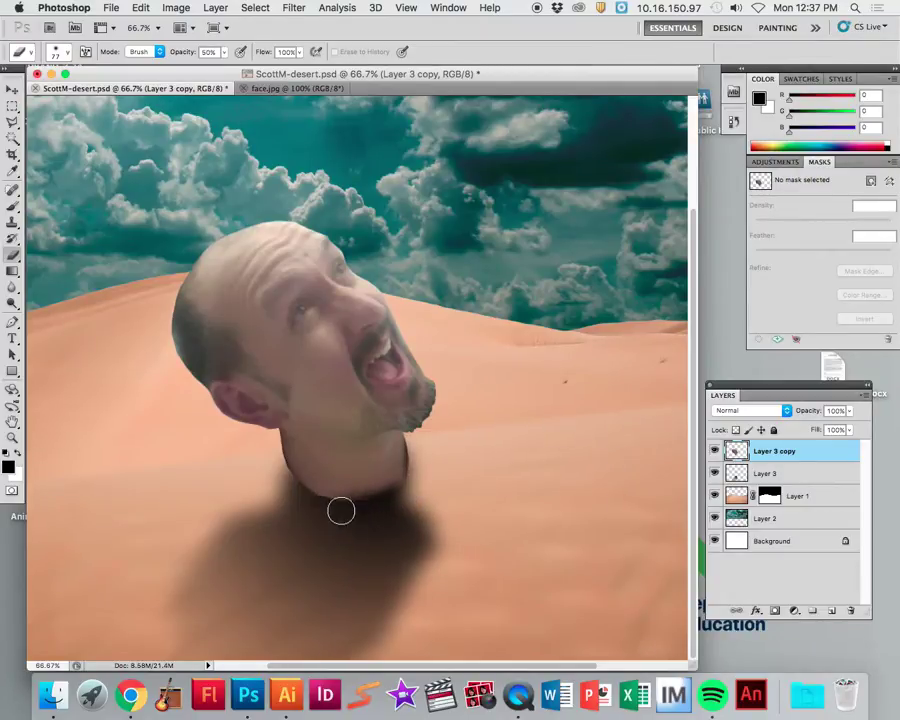
{"action": "left_click", "coordinate": [340, 506]}
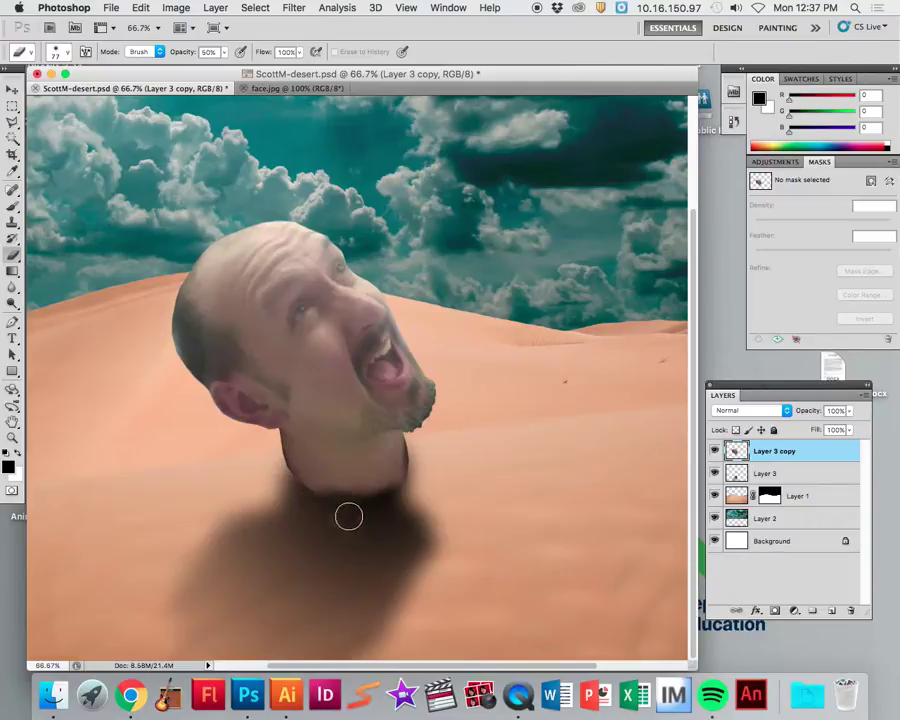
Raise the eraser opacity and fade the left side of the neck base.
{"action": "left_click", "coordinate": [224, 54]}
{"action": "left_click_drag", "start_coordinate": [229, 70], "coordinate": [240, 66]}
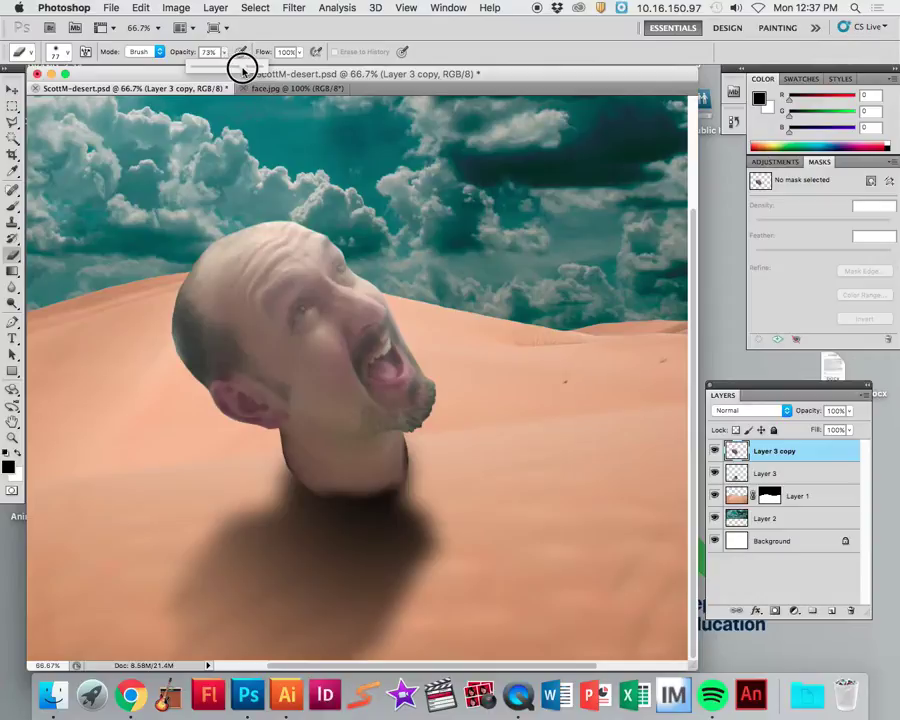
{"action": "left_click", "coordinate": [327, 508]}
{"action": "left_click", "coordinate": [321, 510]}
{"action": "left_click_drag", "start_coordinate": [323, 512], "coordinate": [303, 508]}
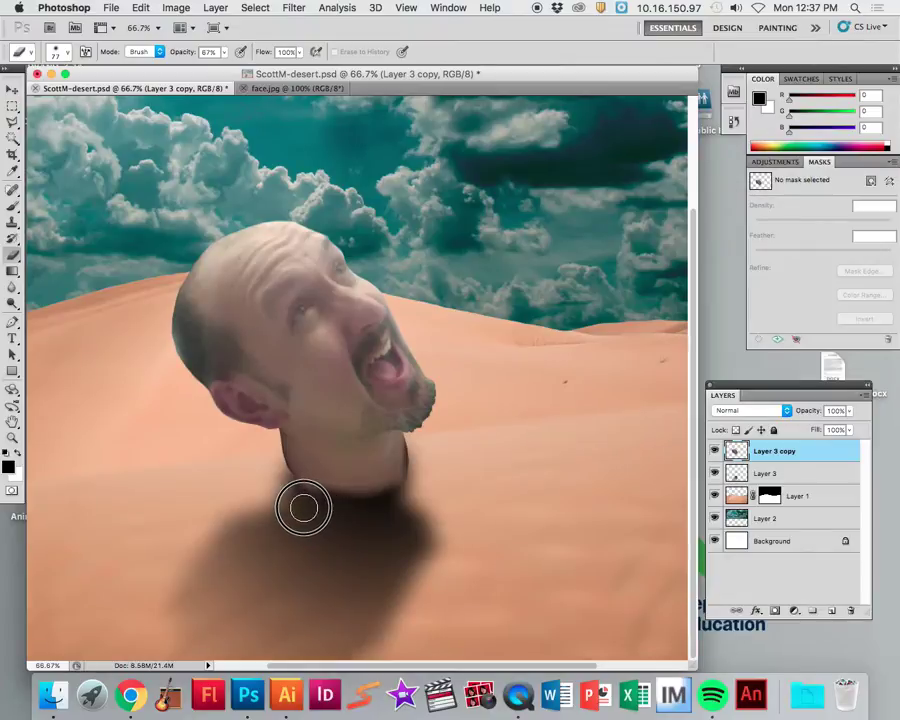
{"action": "left_click", "coordinate": [303, 496]}
{"action": "left_click", "coordinate": [298, 496]}
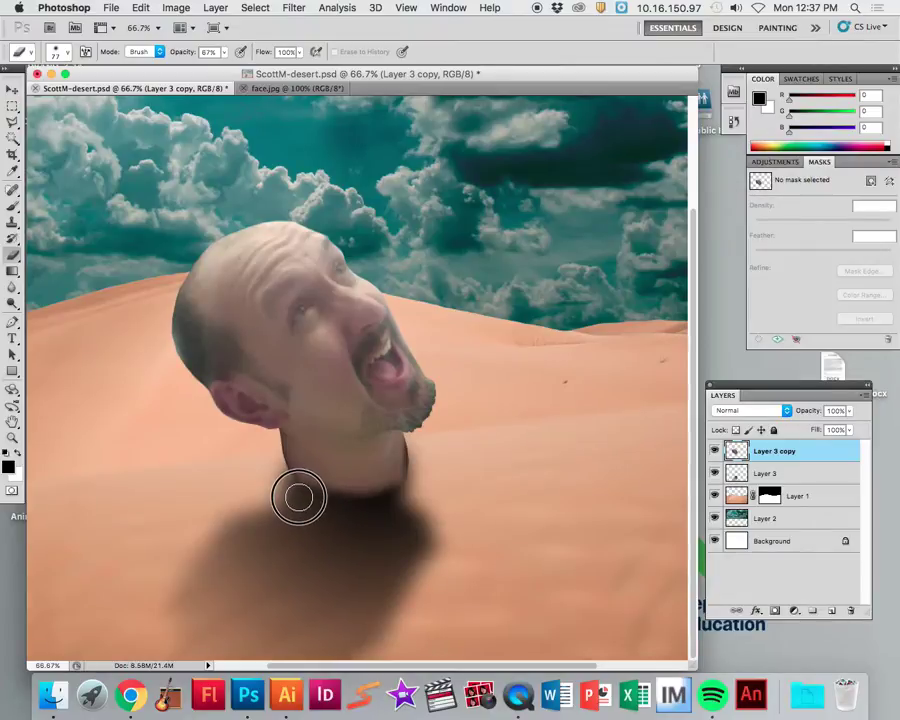
{"action": "left_click", "coordinate": [293, 494]}
{"action": "left_click", "coordinate": [292, 493]}
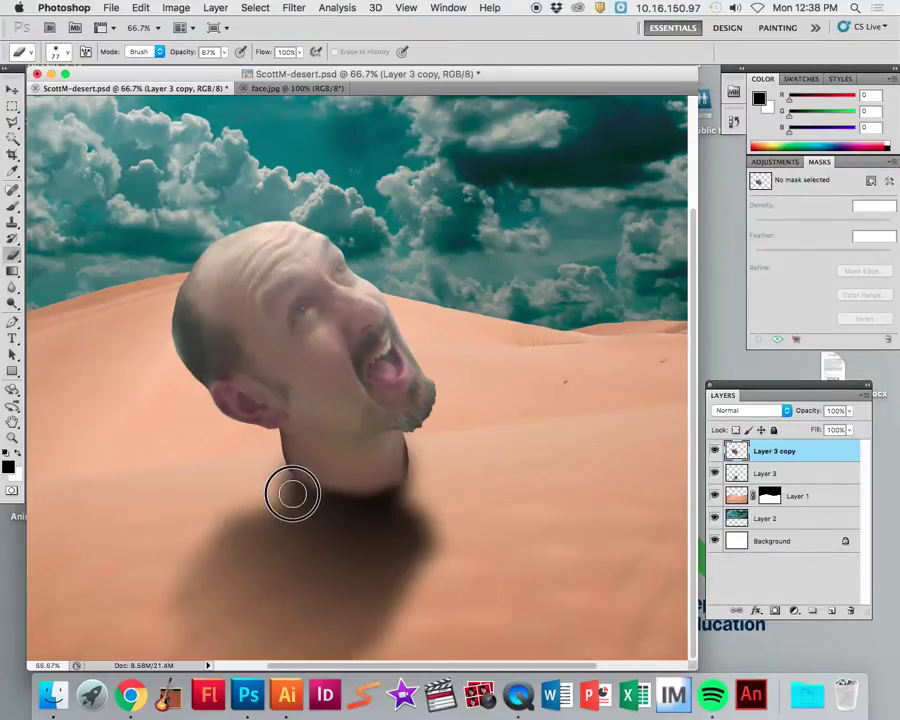
Keep erasing the neck's lower left edge to reveal more dark shadow.
{"action": "left_click", "coordinate": [289, 486]}
{"action": "left_click", "coordinate": [291, 484]}
{"action": "left_click", "coordinate": [281, 498]}
{"action": "left_click", "coordinate": [287, 484]}
{"action": "left_click", "coordinate": [287, 484]}
{"action": "left_click", "coordinate": [279, 478]}
{"action": "left_click", "coordinate": [279, 478]}
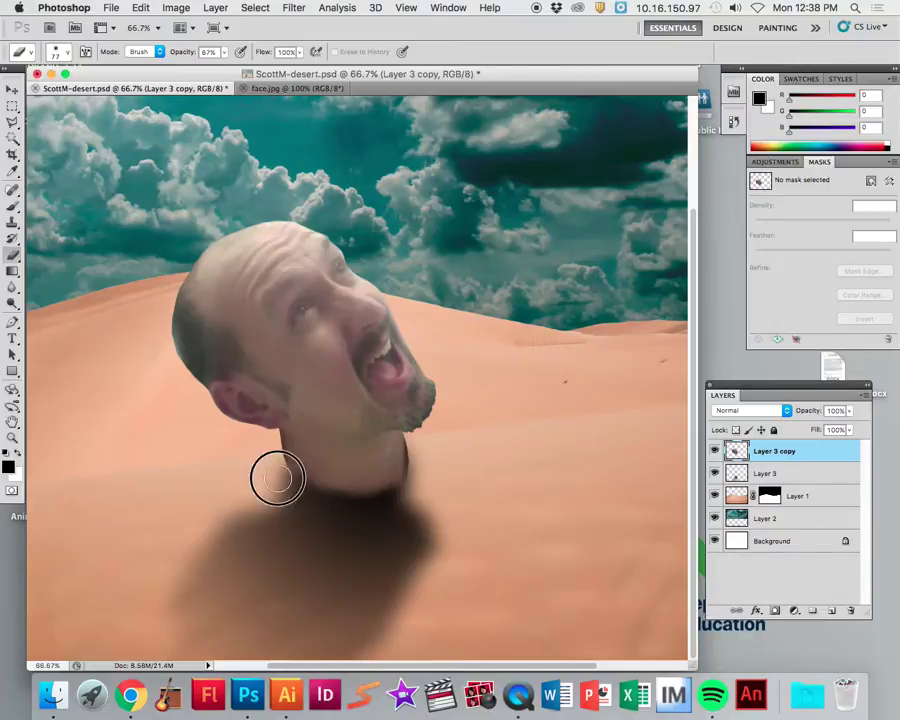
{"action": "left_click", "coordinate": [278, 478]}
{"action": "left_click", "coordinate": [274, 474]}
{"action": "left_click", "coordinate": [273, 472]}
{"action": "left_click", "coordinate": [268, 482]}
{"action": "left_click", "coordinate": [275, 472]}
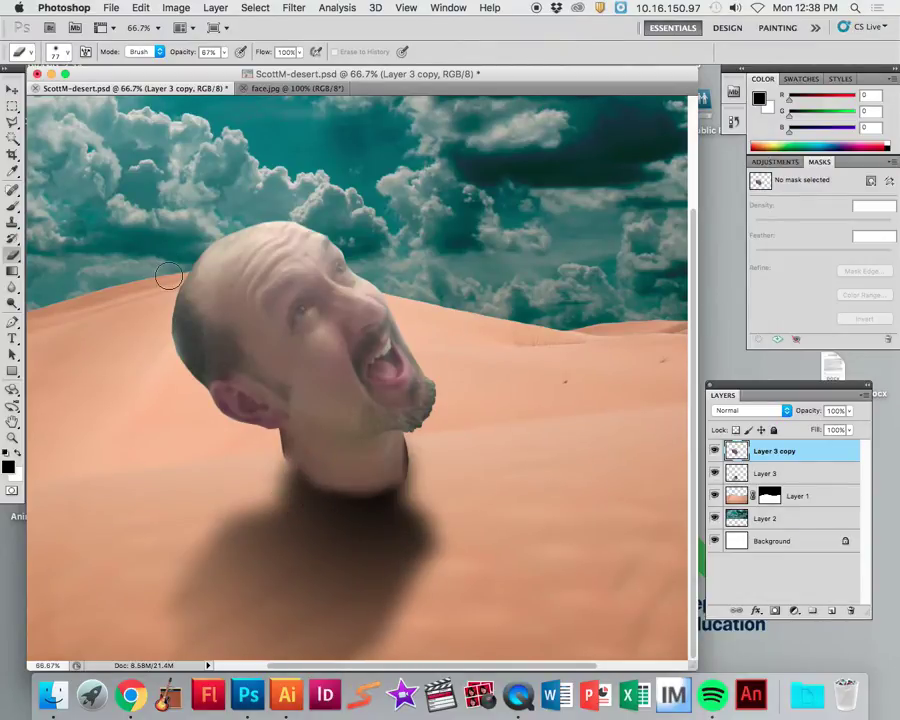
{"action": "left_click", "coordinate": [141, 8]}
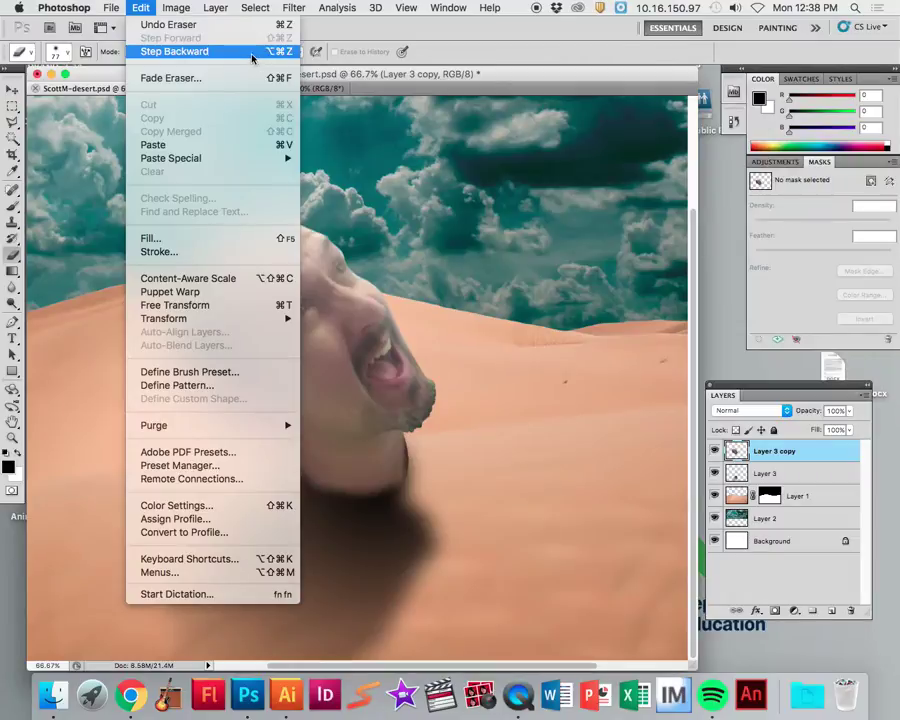
Step backward twice to remove the latest eraser strokes on the neck.
{"action": "left_click", "coordinate": [225, 56]}
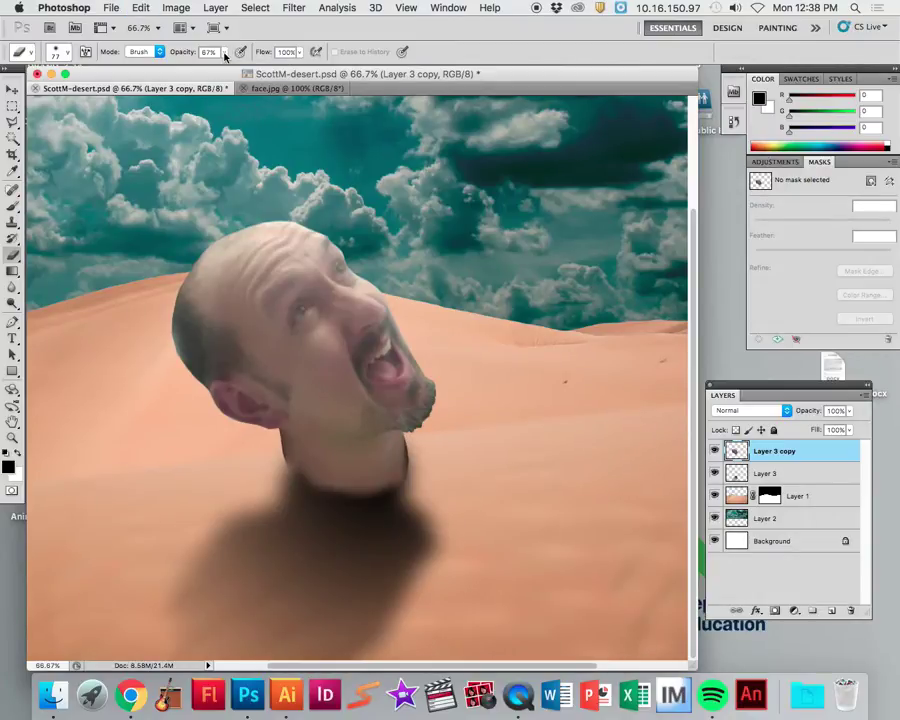
{"action": "key", "text": "super+alt+z"}
{"action": "key", "text": "super+alt+z"}
{"action": "key", "text": "super+alt+z"}
Nudge the Layer 3 shadow slightly down and save ScottM-desert.psd.
{"action": "left_click", "coordinate": [765, 476]}
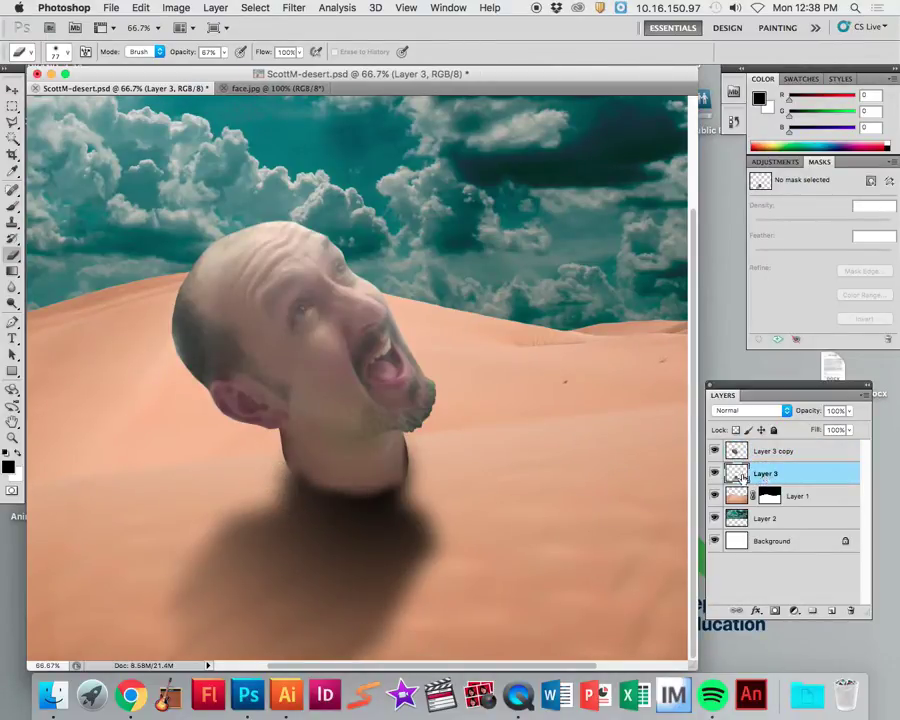
{"action": "left_click", "coordinate": [10, 89]}
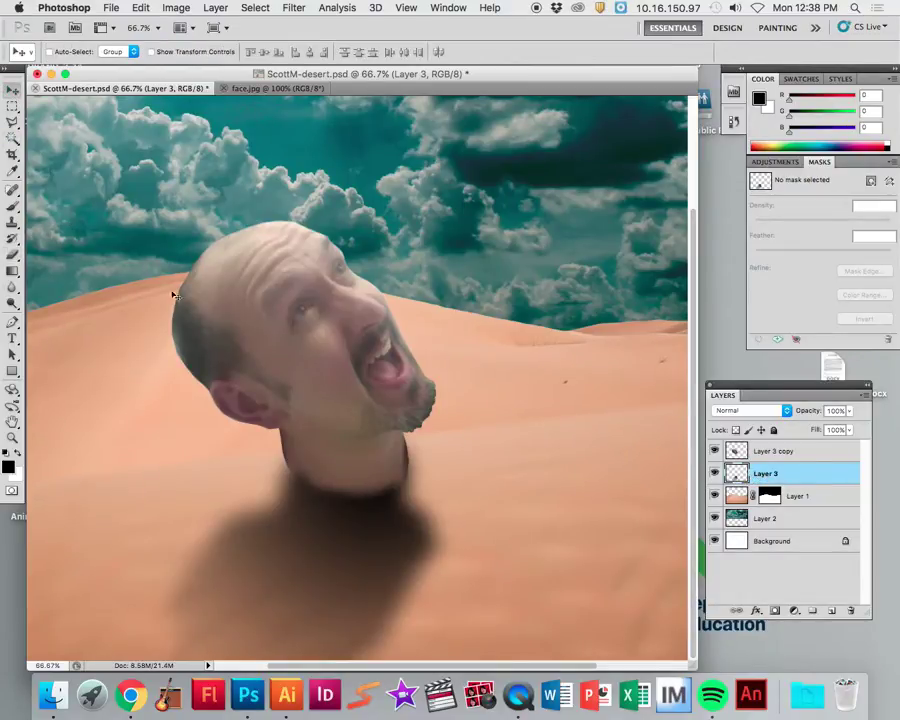
{"action": "mouse_move", "coordinate": [308, 527]}
{"action": "left_mouse_down"}
{"action": "mouse_move", "coordinate": [329, 522]}
{"action": "mouse_move", "coordinate": [313, 546]}
{"action": "left_mouse_up"}
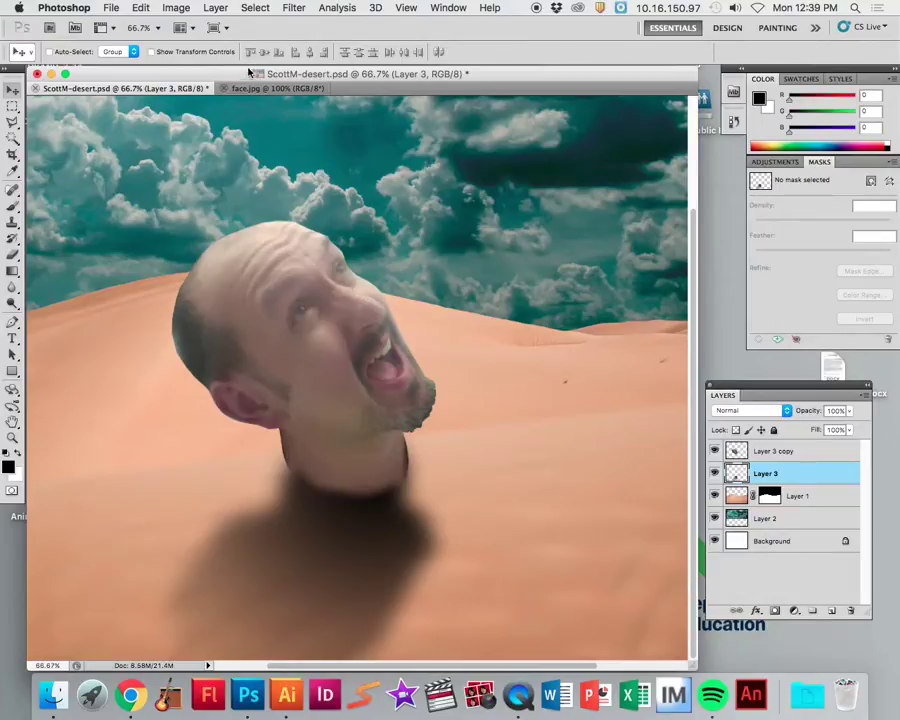
{"action": "left_click", "coordinate": [113, 7]}
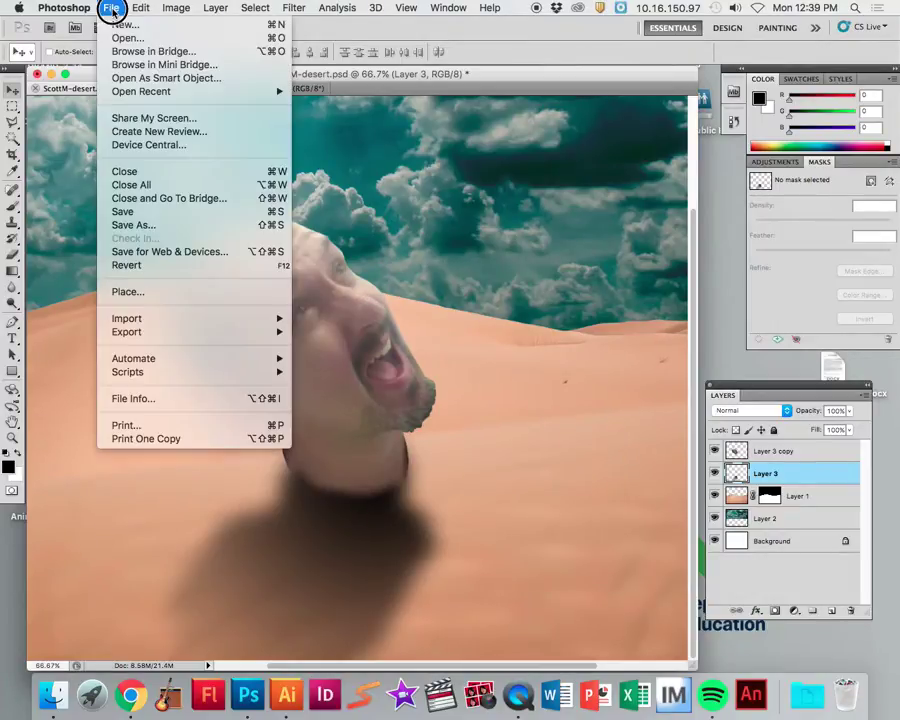
{"action": "left_click", "coordinate": [135, 216]}
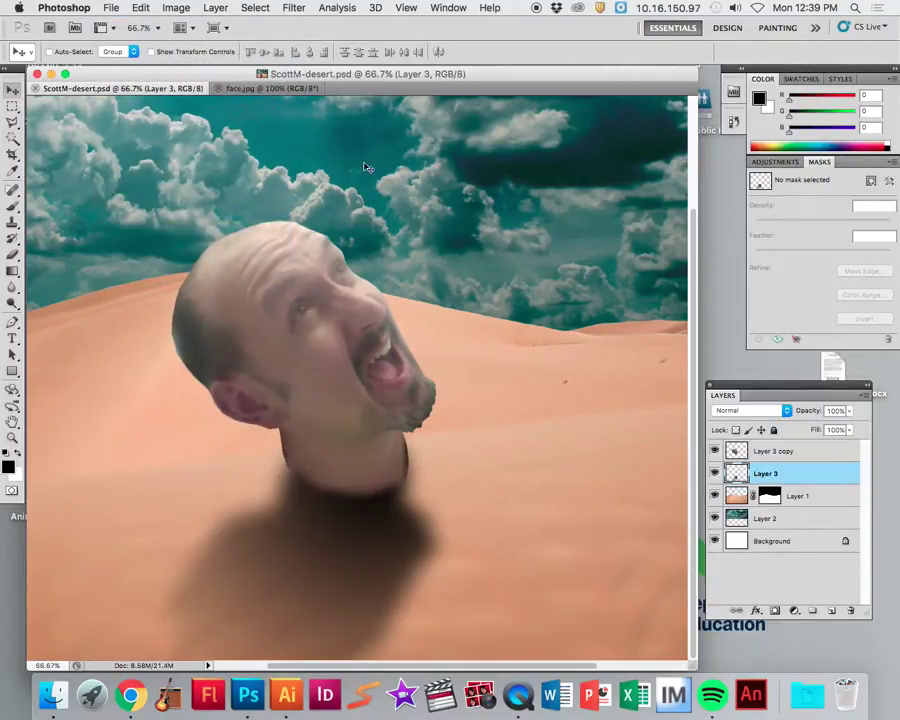